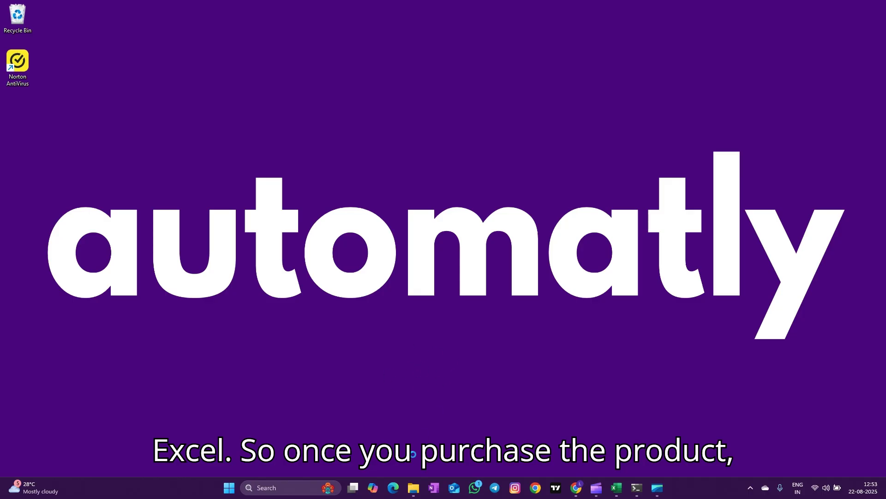
- Look over the .exe, .xlsm and Tutorial Video Link.txt files, then bring the Excel workbook forward
left_click(414, 488)
left_click(67, 214)
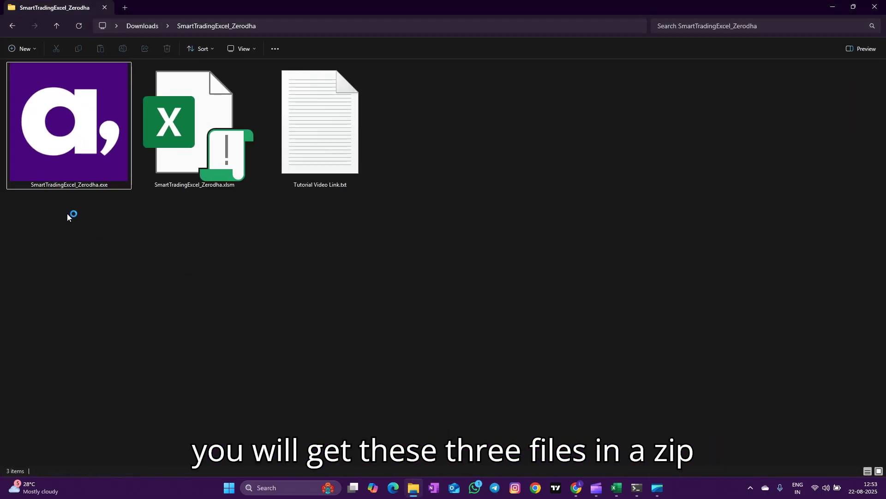
left_click_drag(54, 201, 460, 102)
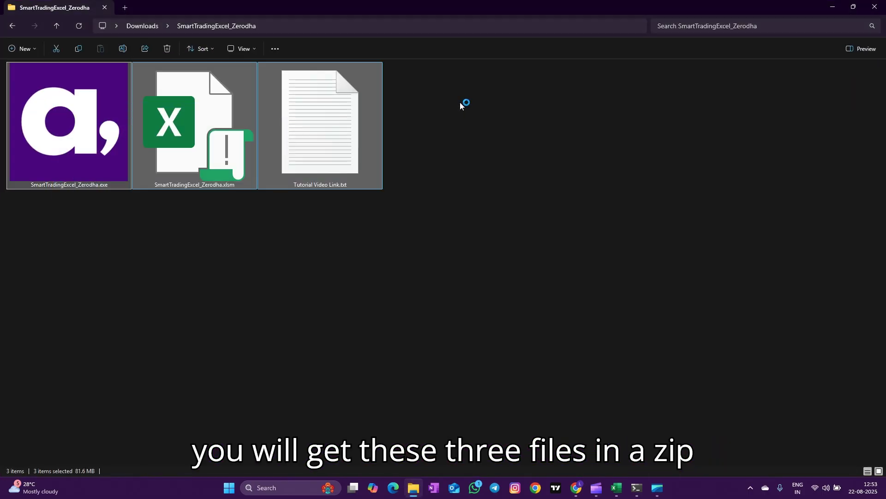
left_click(147, 235)
left_click(85, 145)
left_click(184, 140)
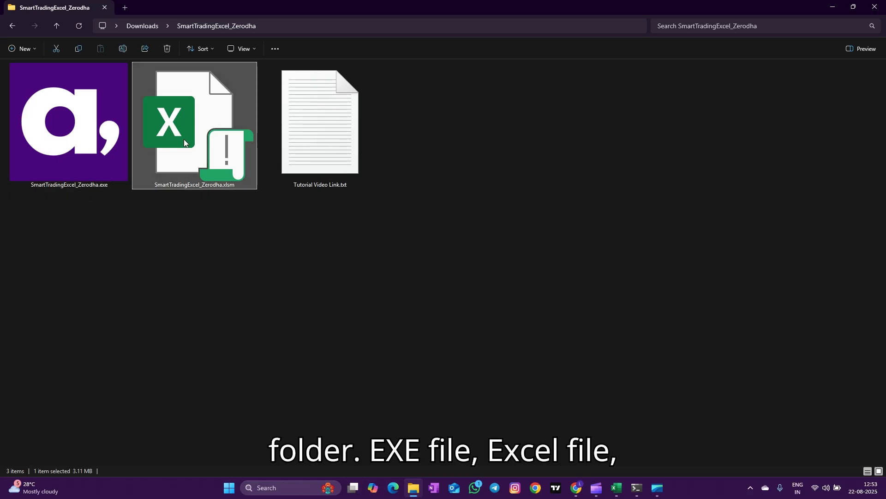
left_click(321, 140)
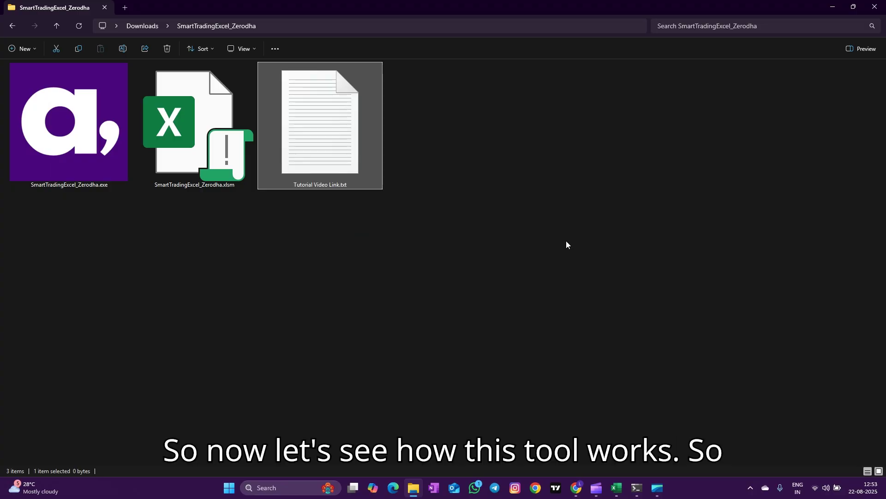
left_click(616, 488)
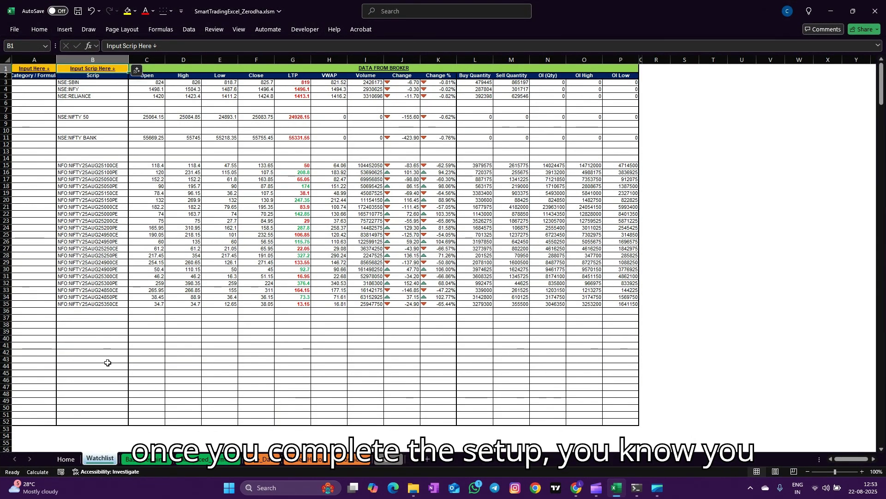
left_click_drag(94, 82, 109, 415)
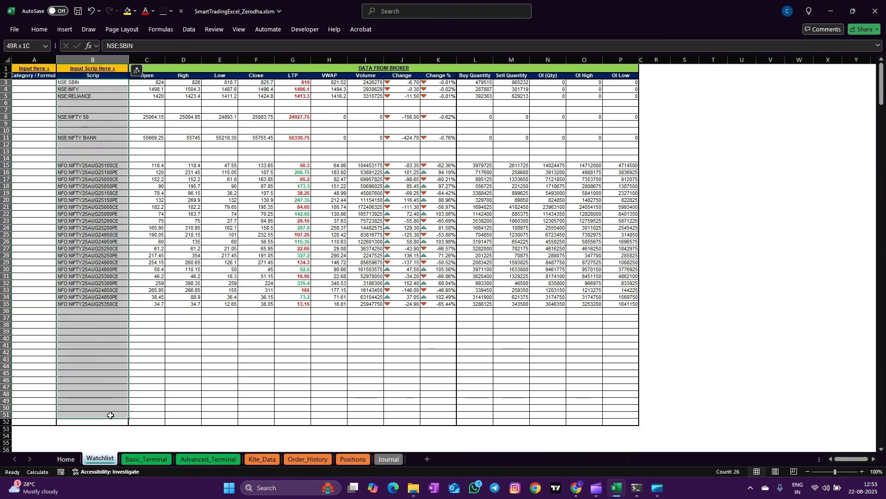
left_click(107, 193)
left_click_drag(104, 84, 102, 96)
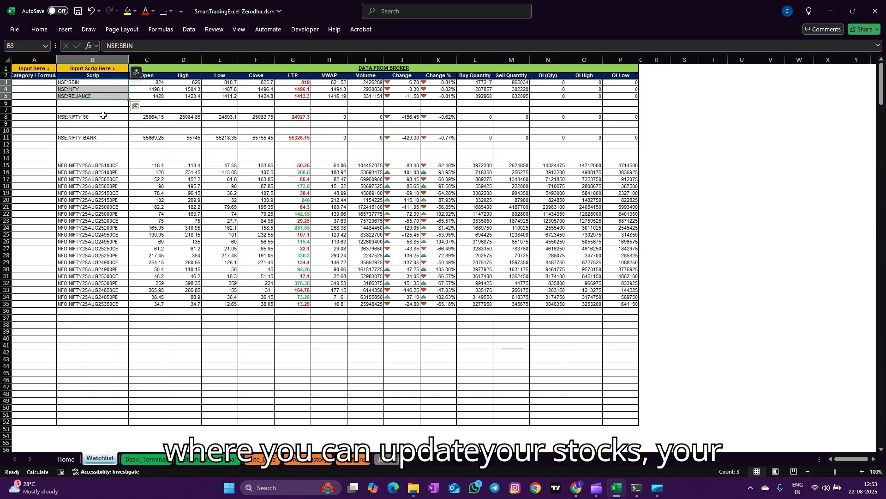
left_click(98, 117)
left_click(101, 137)
left_click_drag(103, 165, 102, 304)
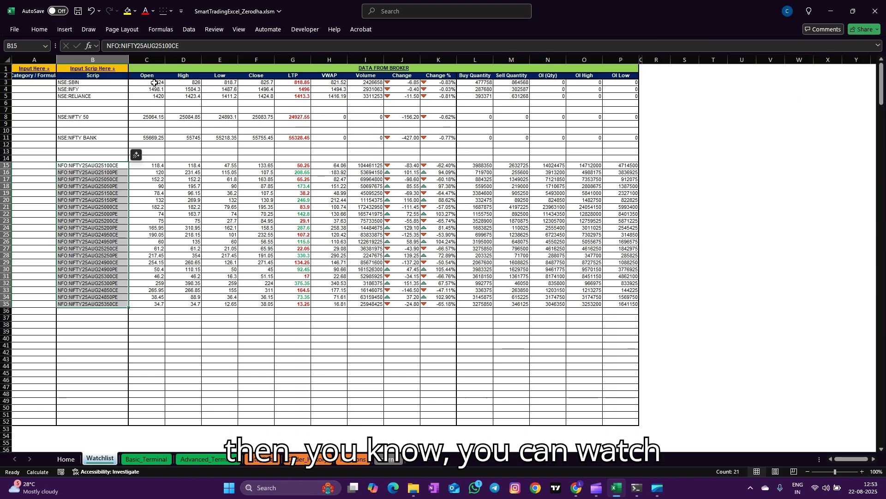
left_click_drag(152, 83, 612, 307)
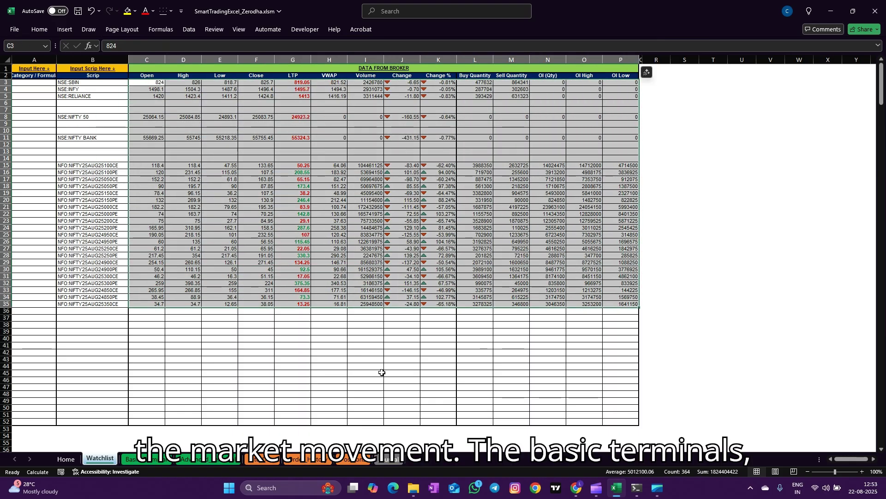
- Go to the Basic_Terminal sheet, review the scrip list and live data, and select the NSE:RELIANCE row
key("ctrl+Page_Down")
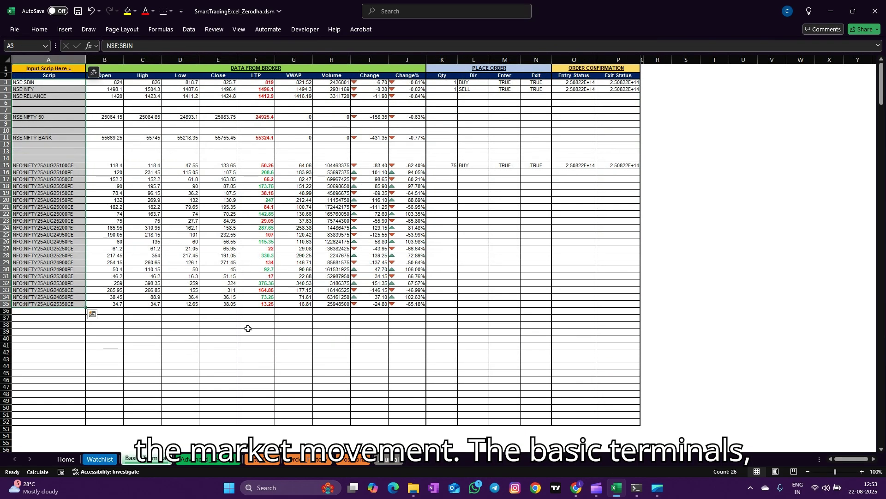
left_click(234, 318)
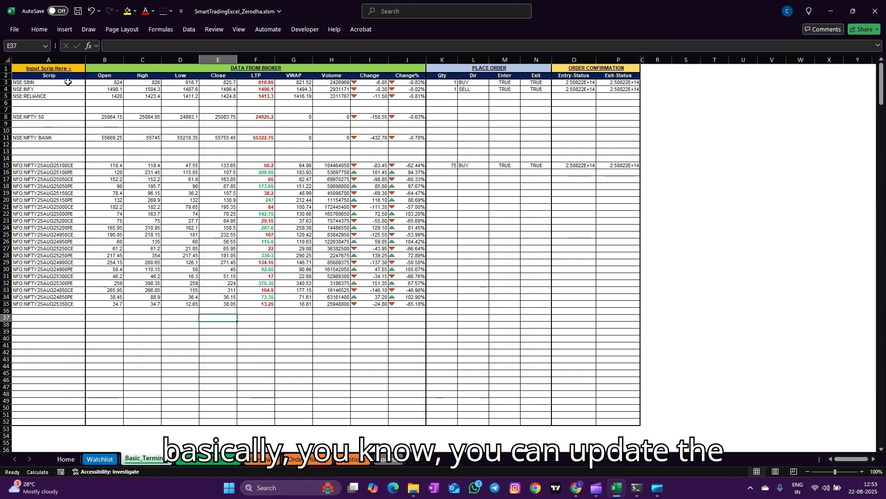
left_click_drag(68, 82, 71, 304)
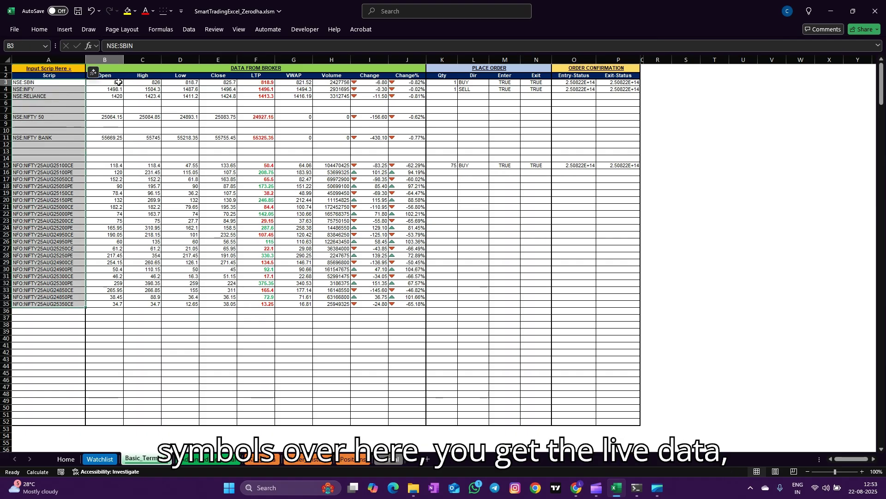
left_click_drag(119, 82, 397, 303)
left_click(508, 241)
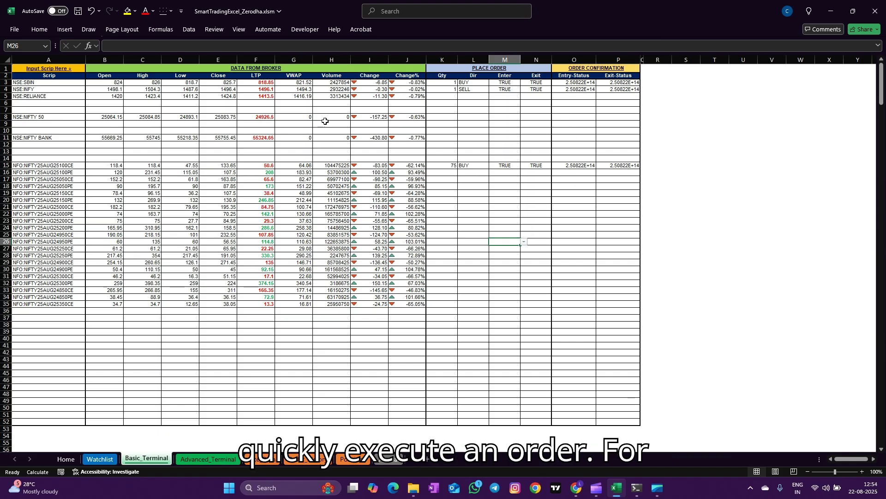
left_click(15, 96)
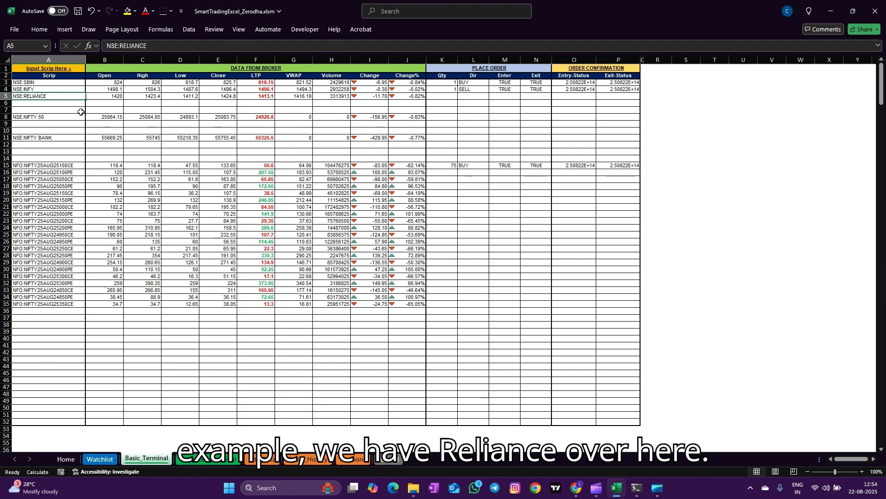
left_click(5, 95)
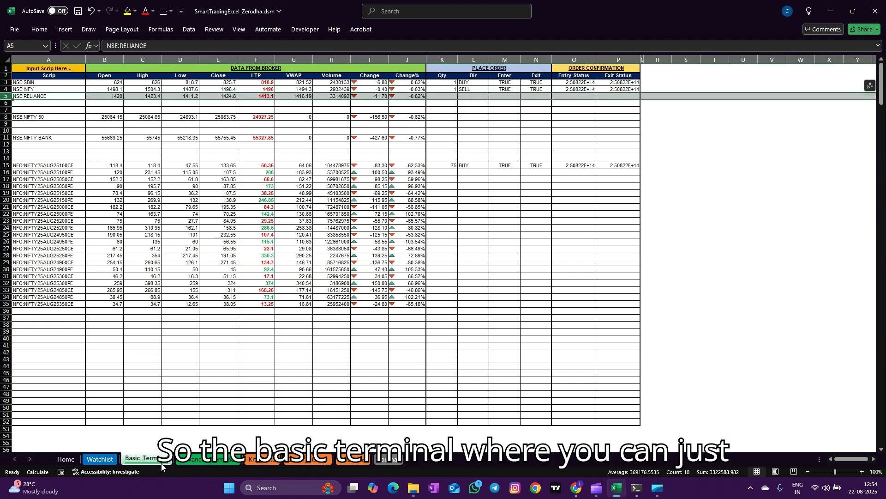
- Enter quantity 1 for RELIANCE, choose SELL, and set Enter to TRUE to place the order
left_click(442, 96)
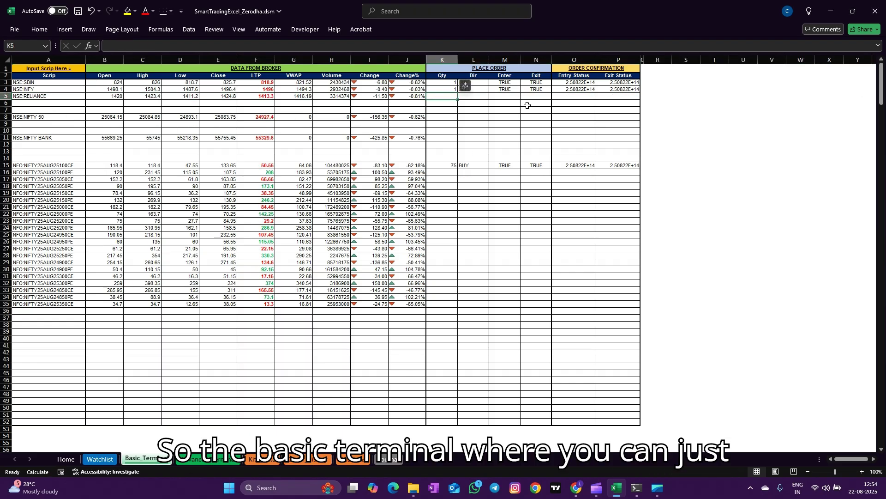
type("1")
key("Tab")
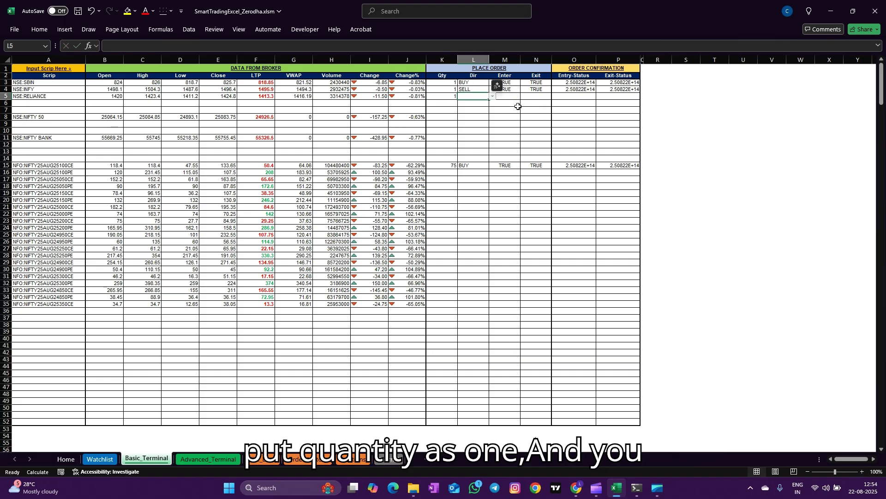
left_click(493, 97)
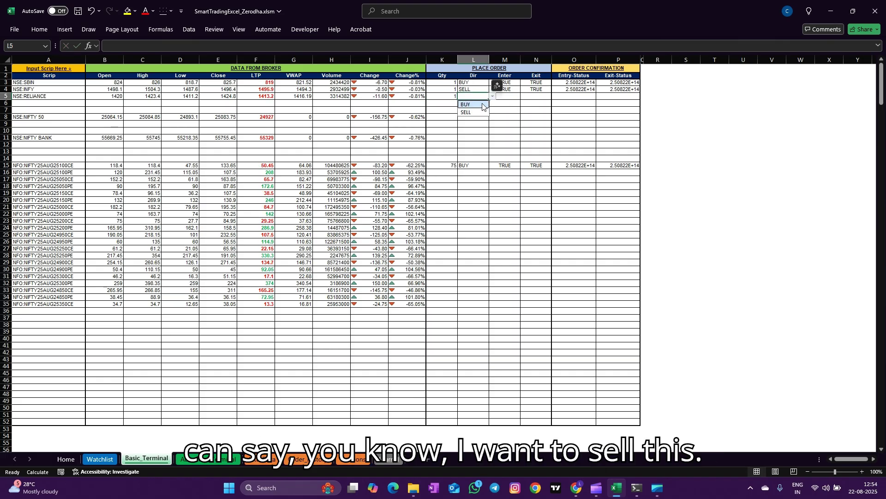
left_click(480, 113)
left_click(491, 96)
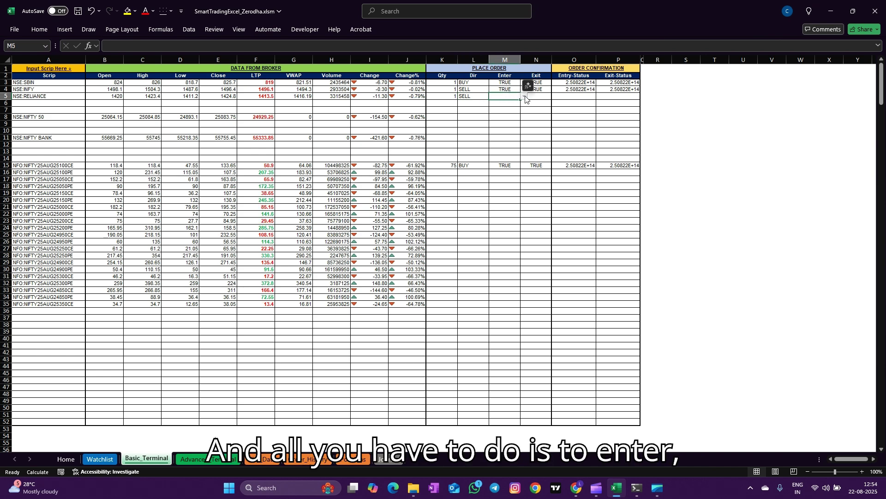
left_click(525, 98)
left_click(503, 105)
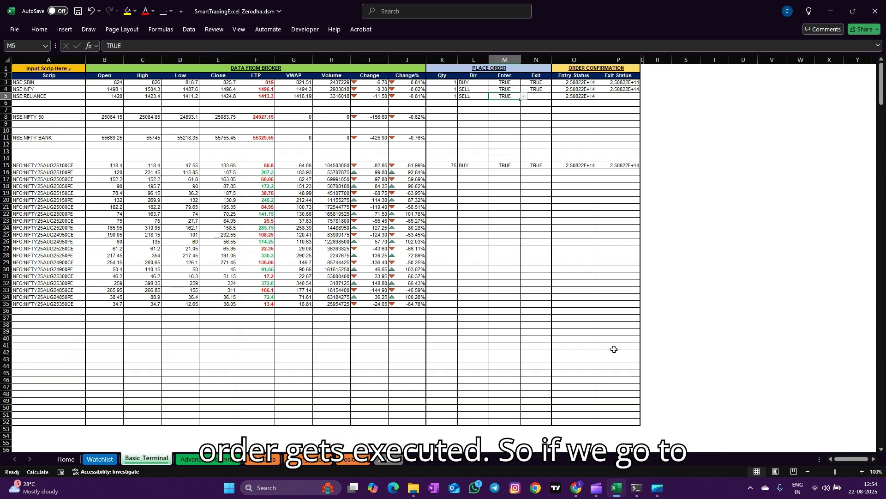
- Open Kite's Positions page in the browser to find RELIANCE at quantity -1
left_click(575, 489)
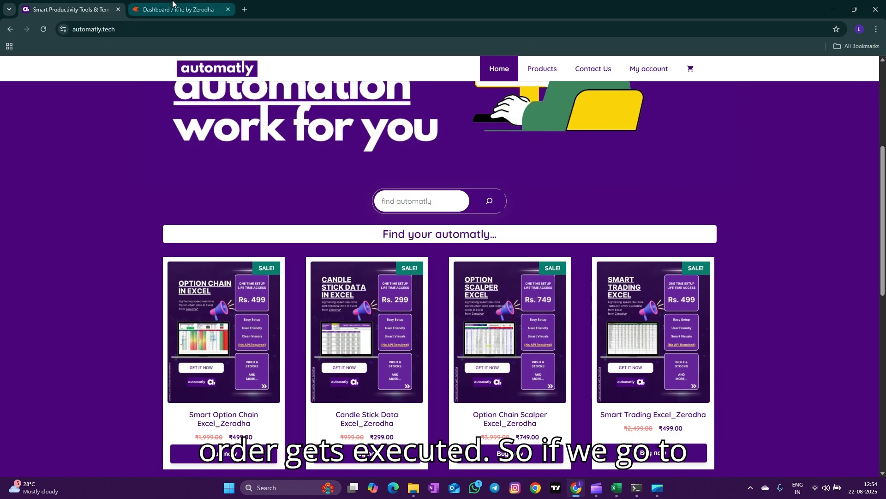
left_click(183, 13)
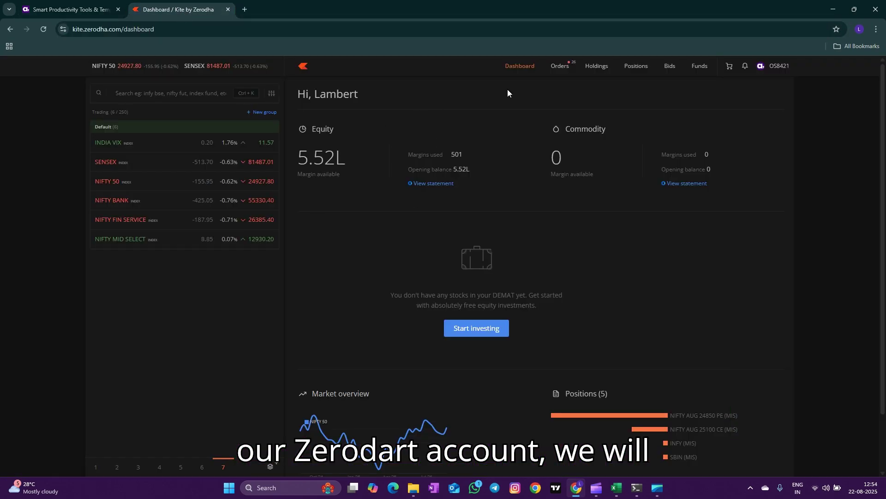
left_click(642, 69)
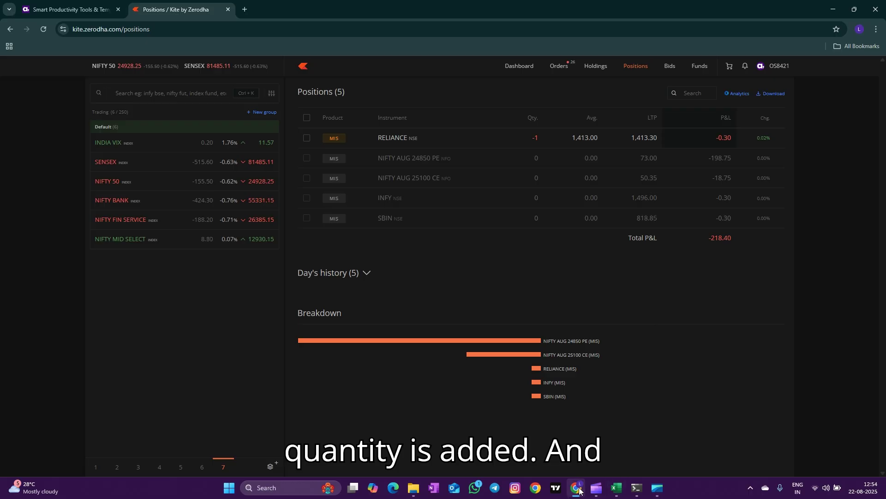
left_click(616, 488)
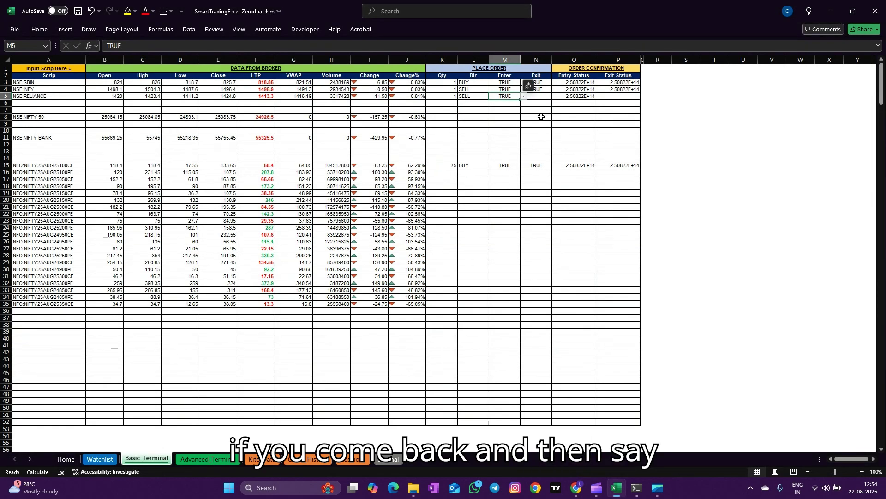
left_click(540, 97)
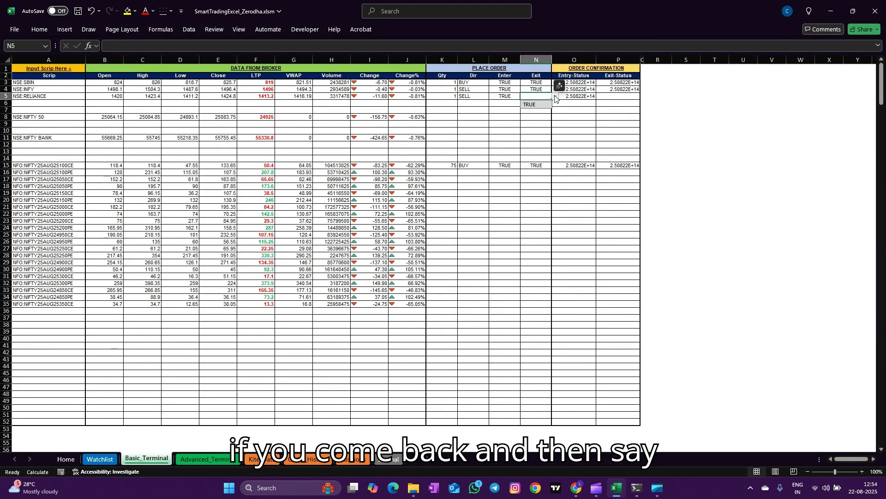
left_click(546, 105)
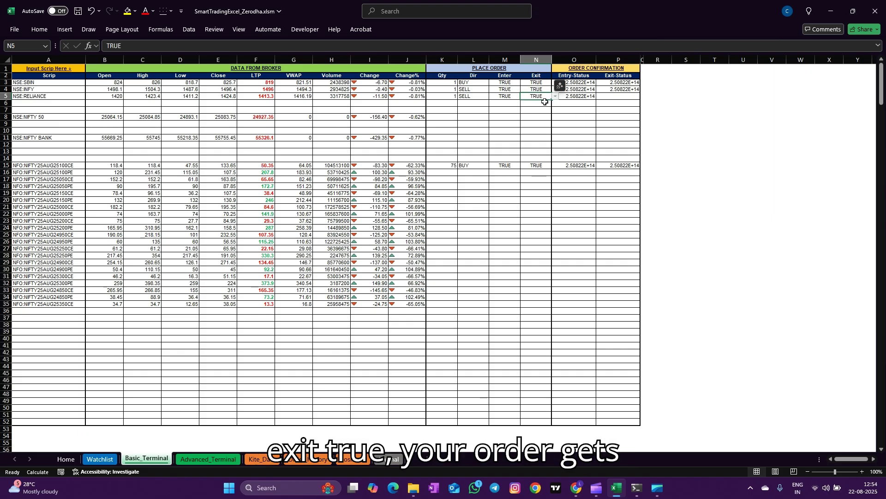
left_click(625, 99)
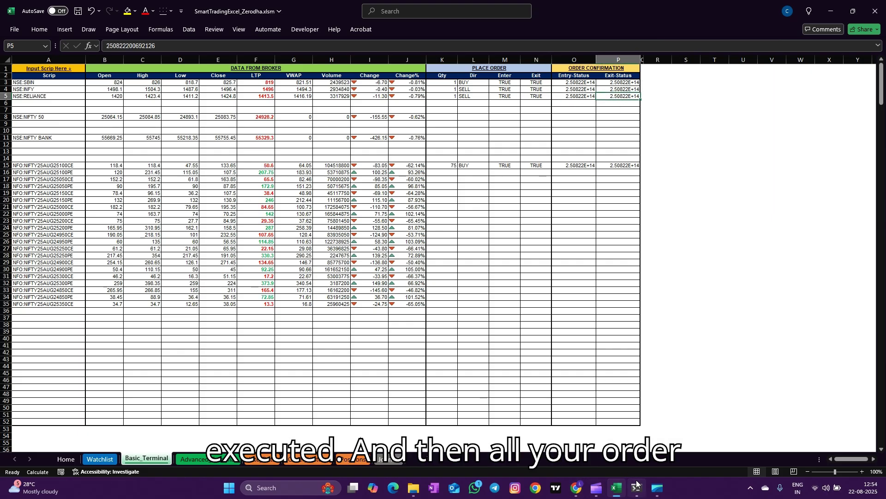
left_click(577, 488)
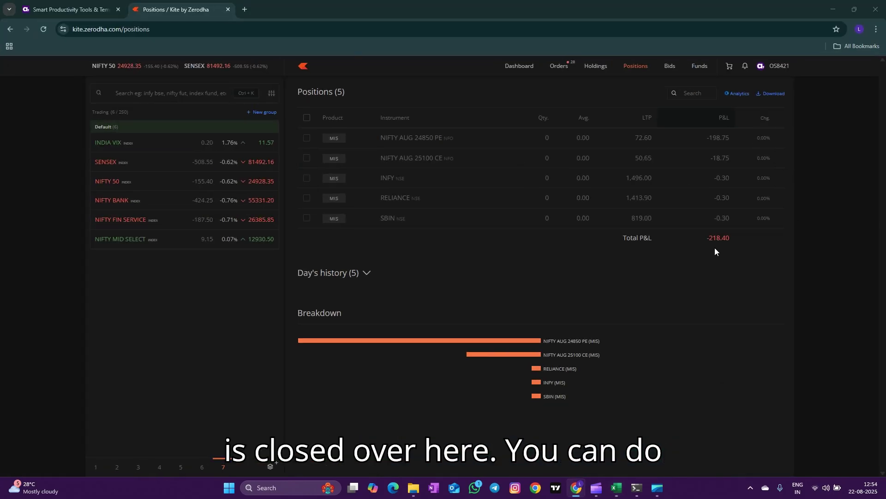
key("alt+Tab")
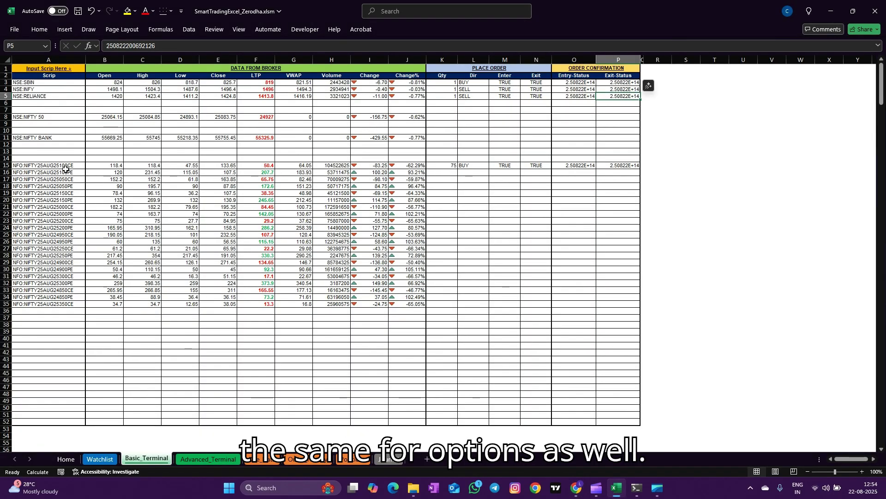
- Move to the Advanced_Terminal sheet and view the Market, Above Price and Below Price condition choices
mouse_move(65, 168)
left_mouse_down()
mouse_move(270, 270)
mouse_move(406, 302)
left_mouse_up()
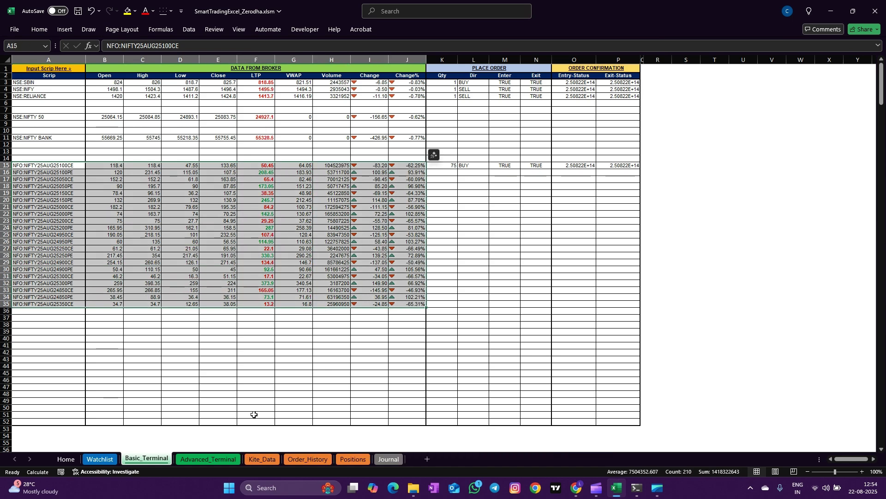
left_click(209, 458)
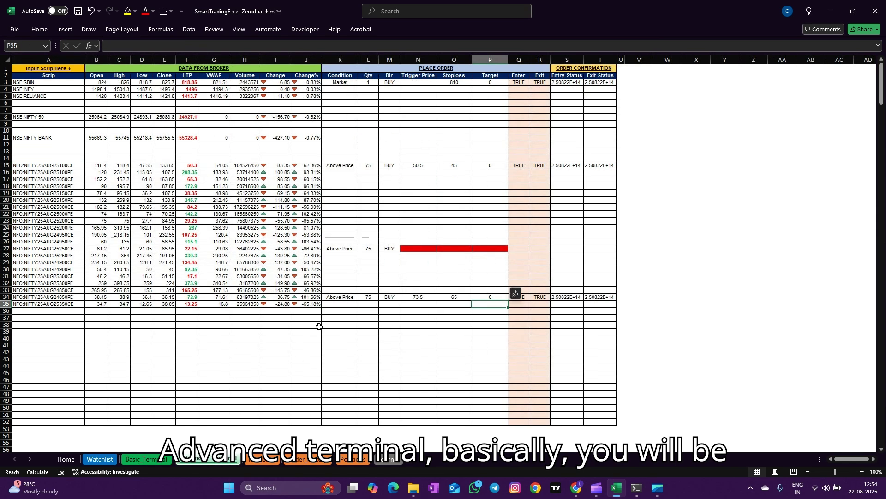
left_click(394, 326)
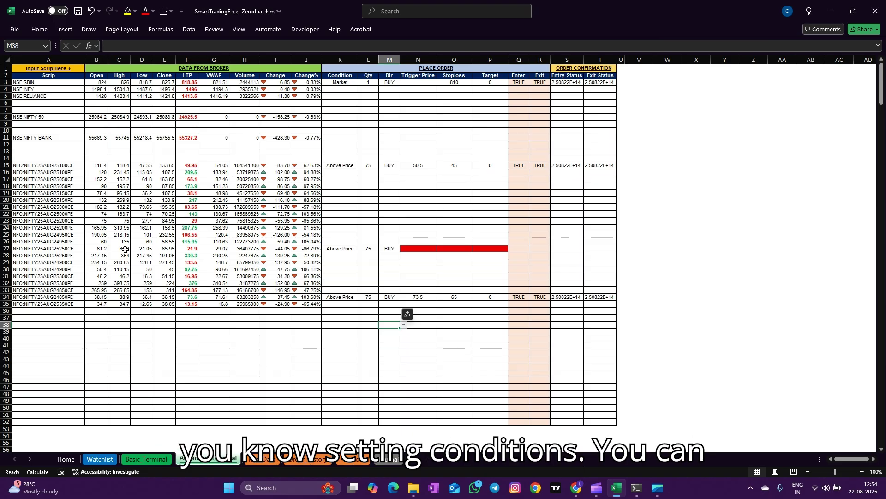
left_click(344, 89)
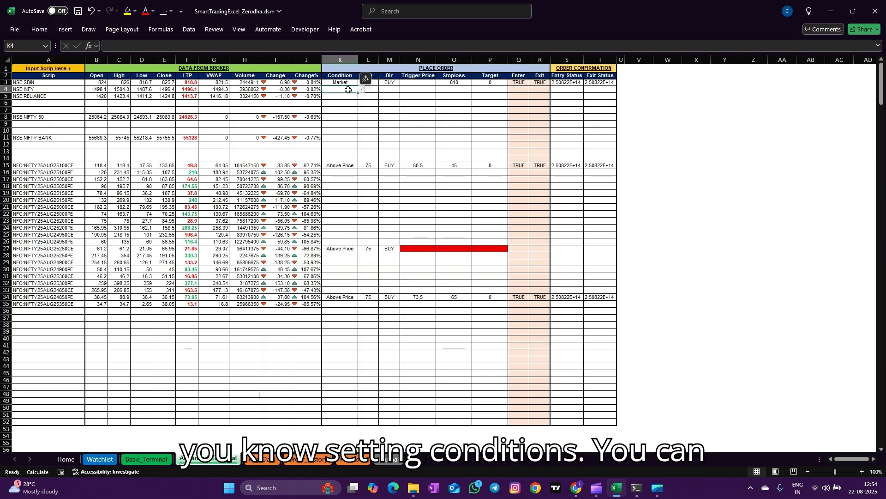
left_click(361, 90)
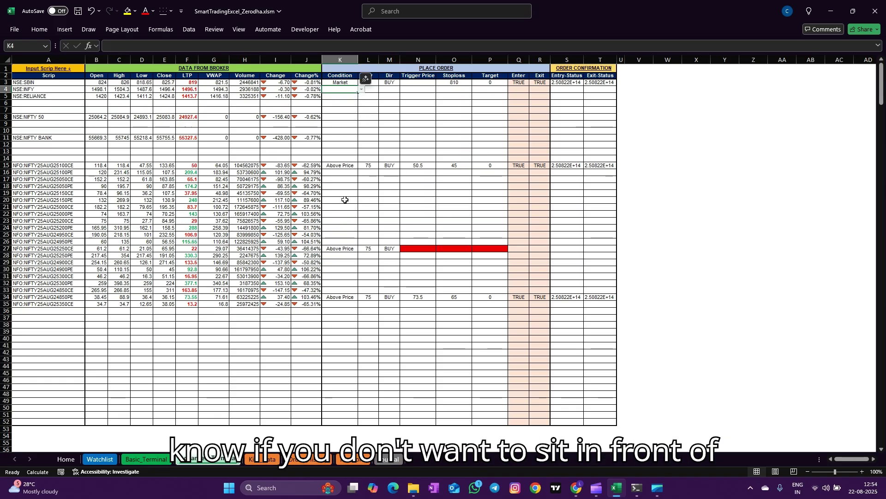
left_click(345, 199)
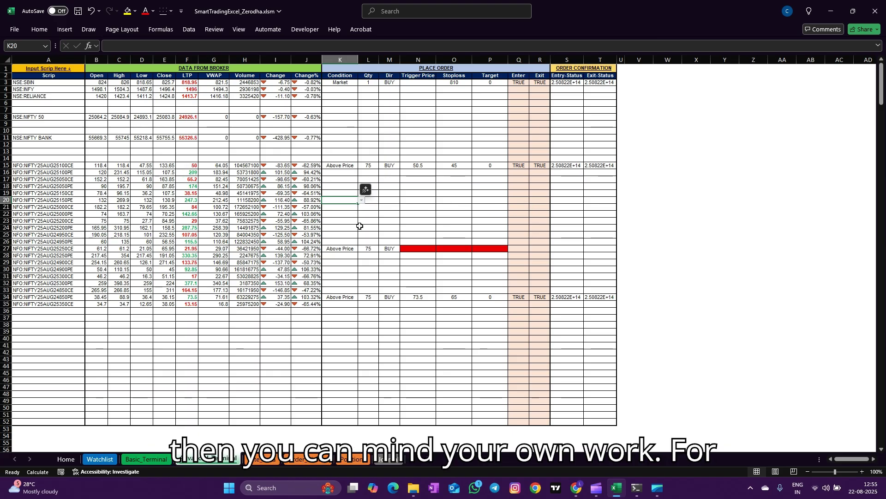
- Make row 20 (NIFTY25AUG25150PE) an Above Price BUY order of quantity 75
left_click(5, 200)
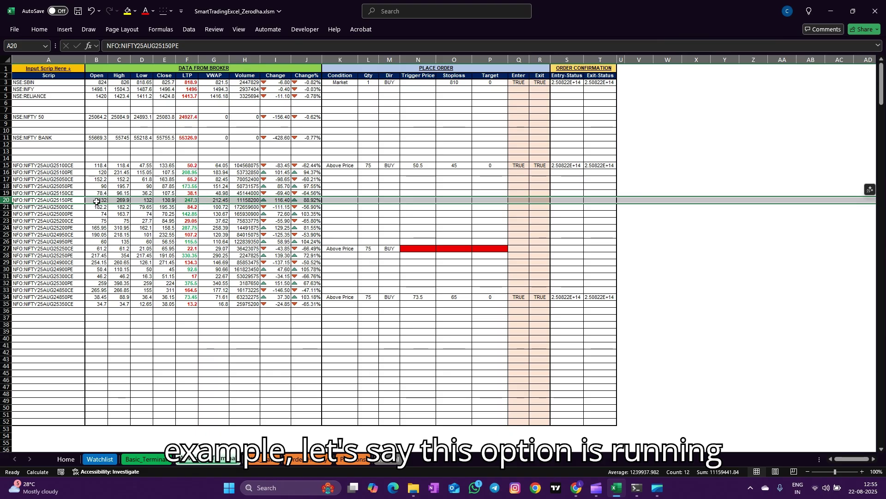
left_click(189, 200)
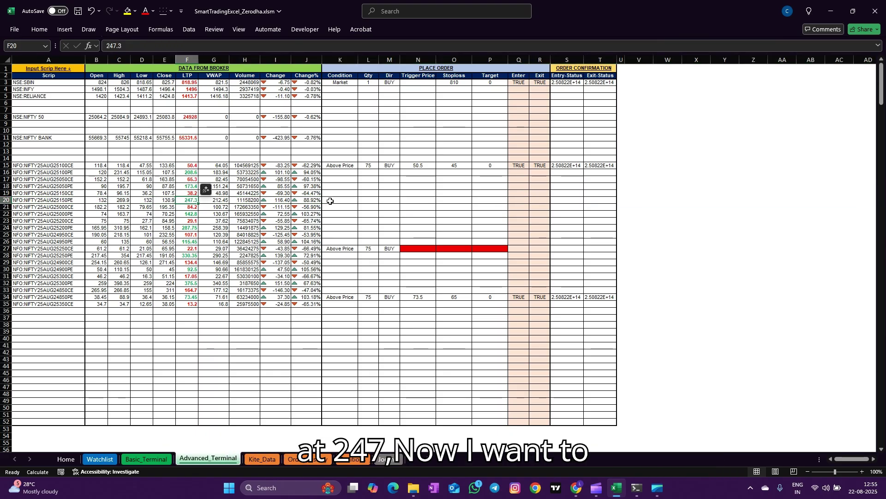
left_click(351, 200)
left_click(362, 200)
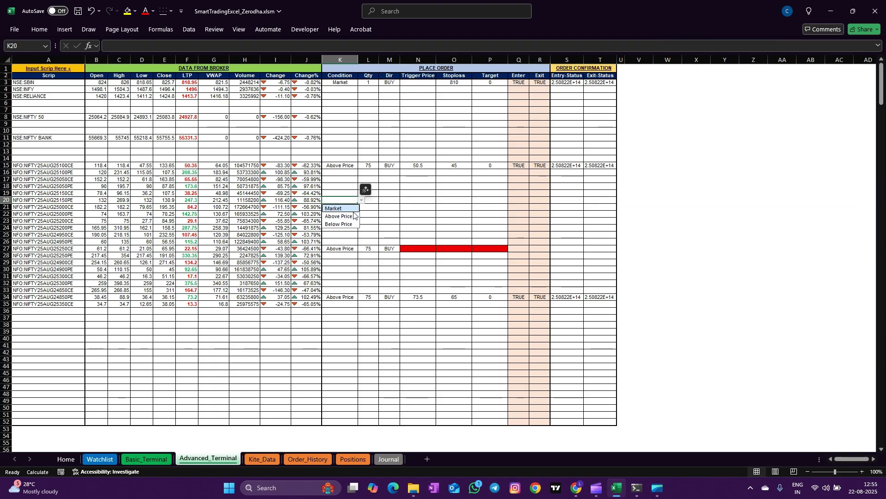
left_click(354, 215)
left_click(372, 200)
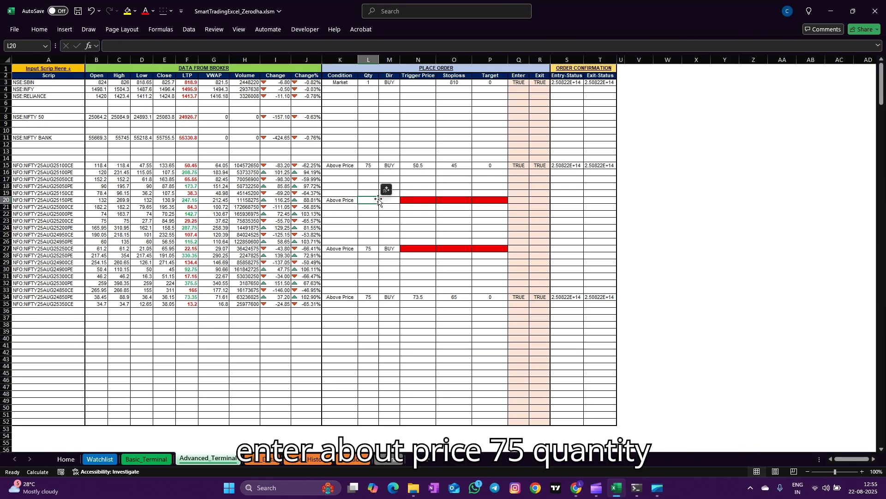
type("75")
left_click(392, 202)
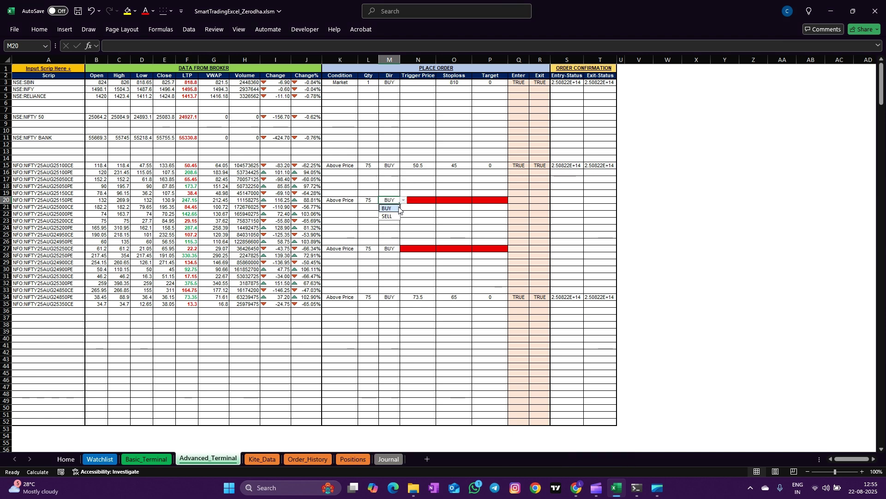
left_click(388, 209)
key("Tab")
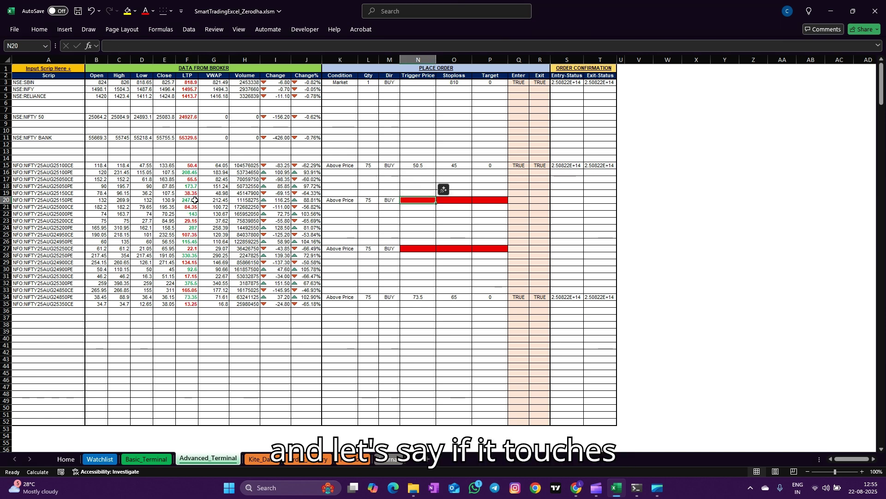
- Enter stoploss 240 and target 265, then lower the trigger from 248 to 246.5
type("248")
key("Tab")
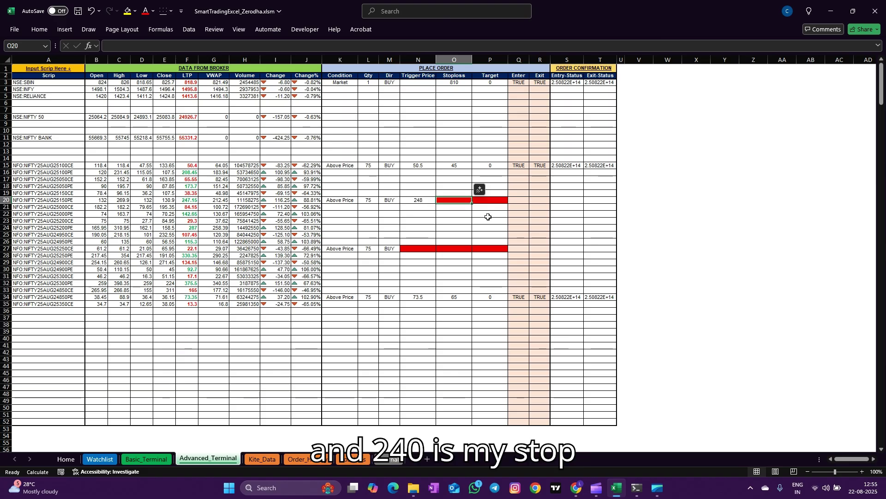
type("240")
key("Tab")
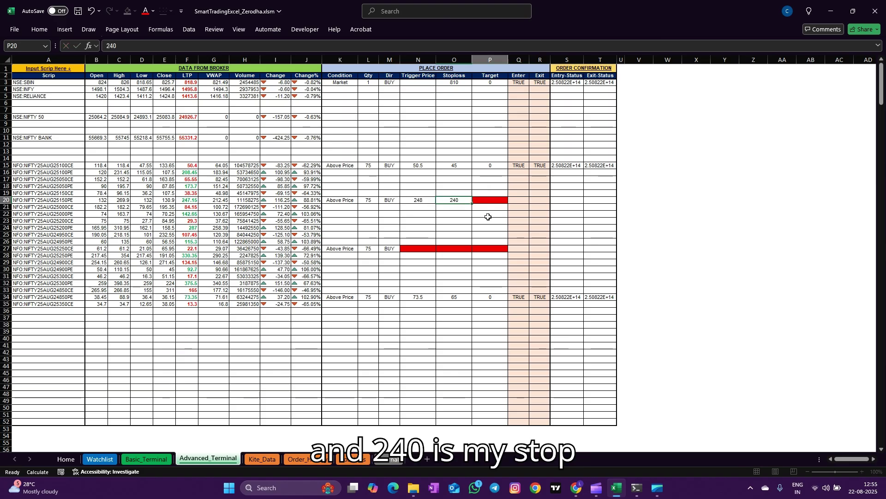
type("265")
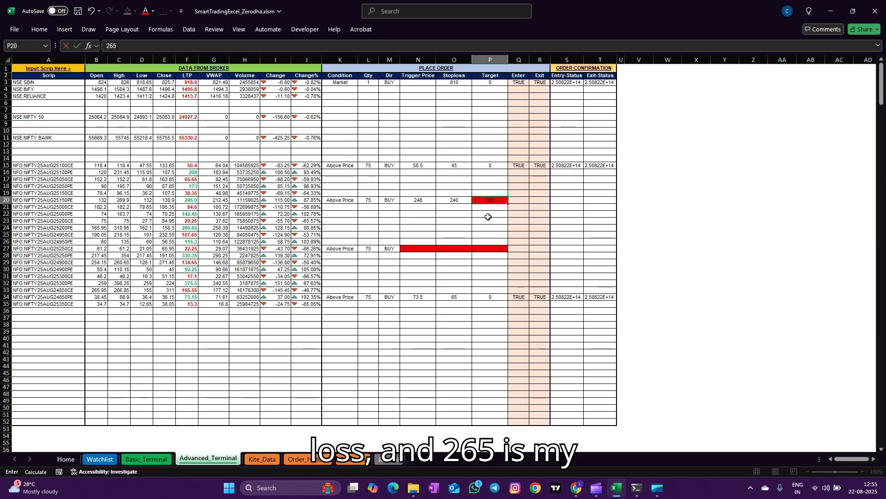
key("Tab")
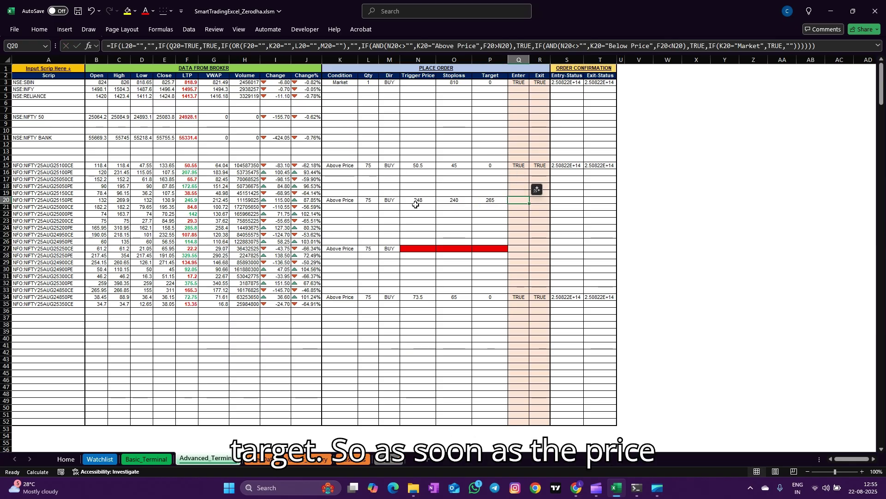
left_click_drag(193, 200, 426, 203)
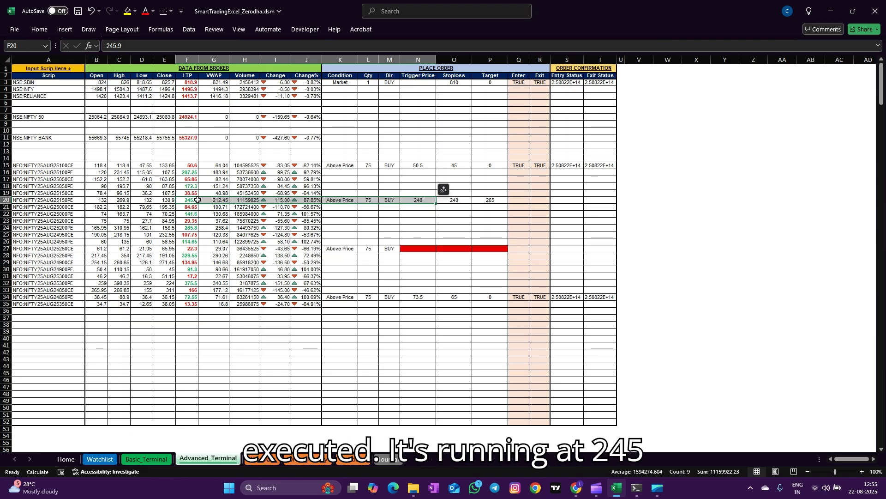
left_click(418, 200)
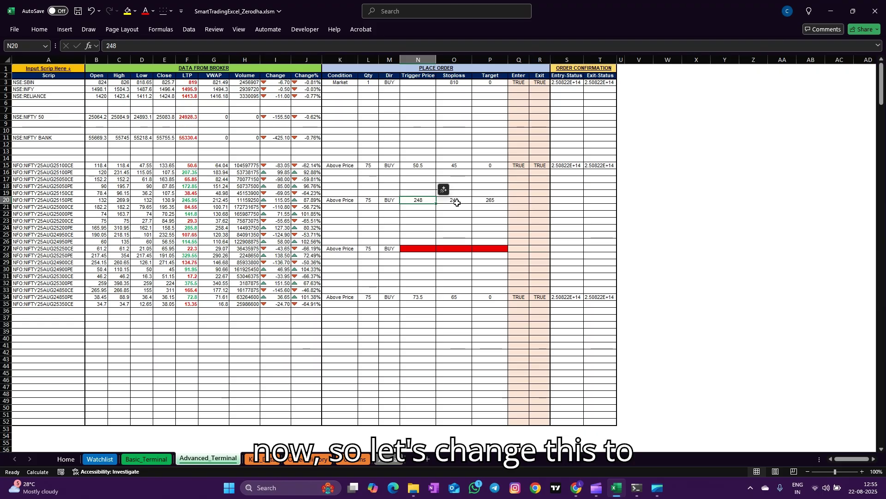
type("2")
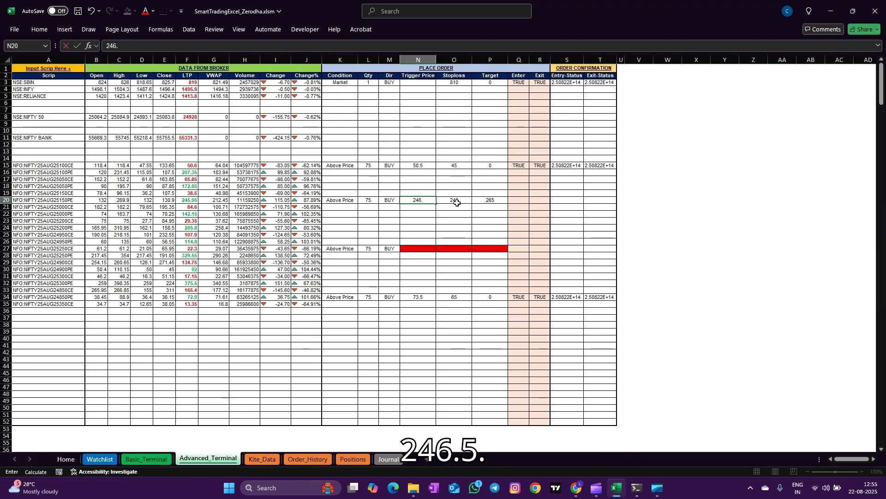
key("Return")
left_click(189, 200)
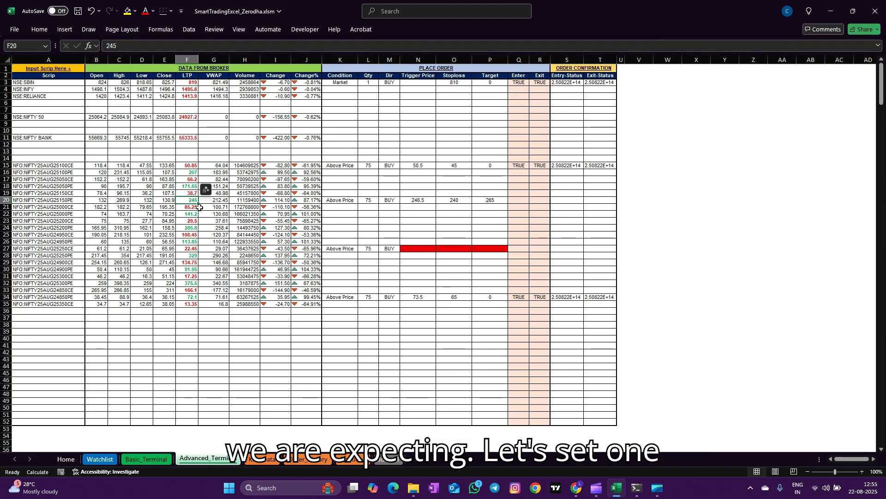
- Make row 21 (NIFTY25AUG25000CE) an Above Price BUY order of quantity 75
left_click(356, 207)
left_click(361, 207)
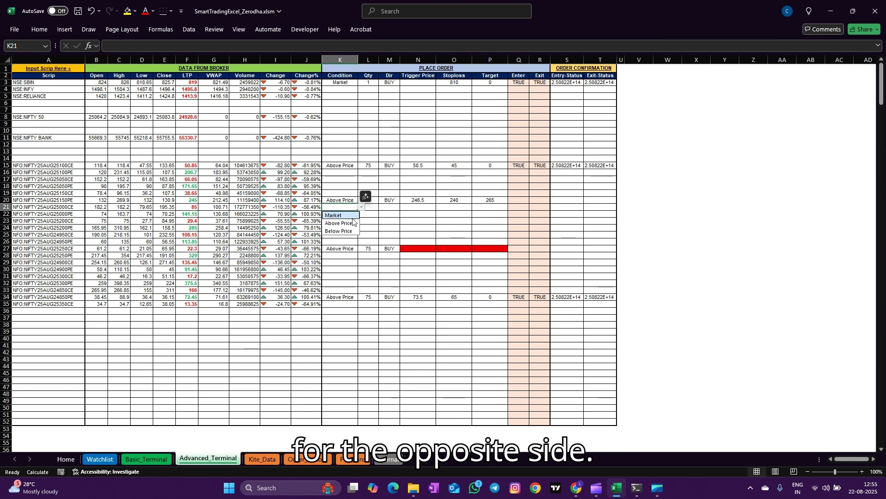
left_click(350, 224)
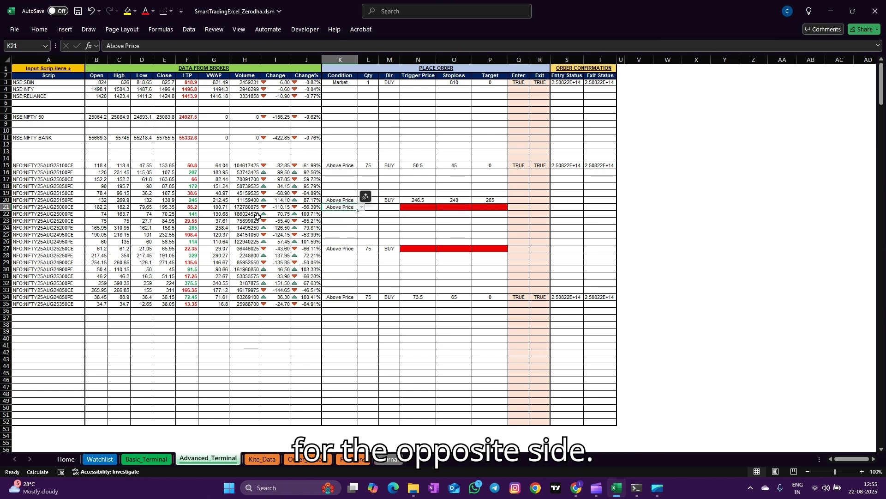
left_click(192, 207)
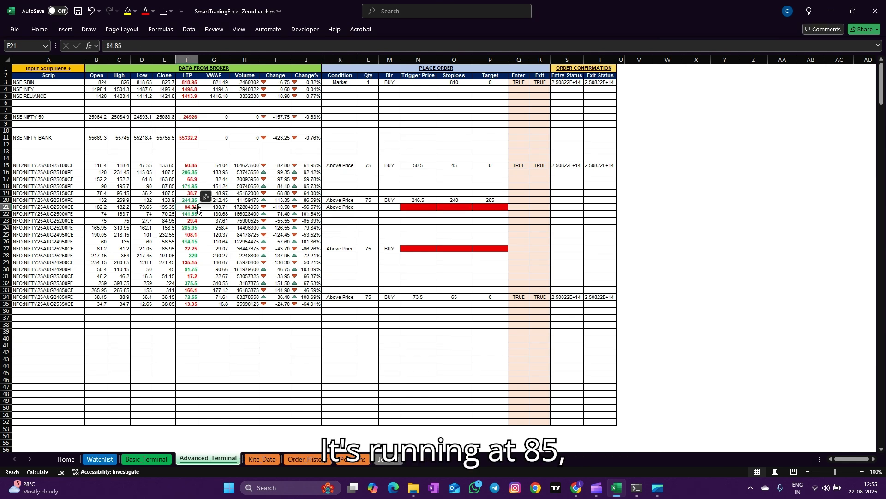
left_click(368, 208)
type("75")
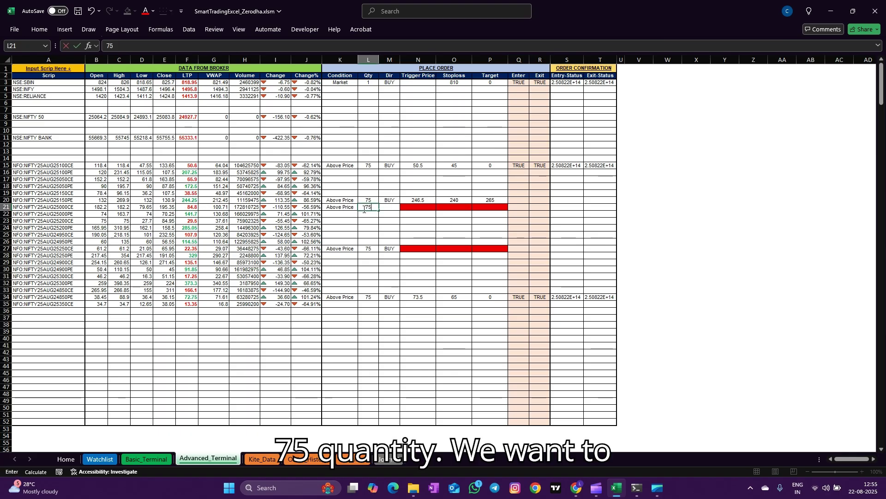
key("Tab")
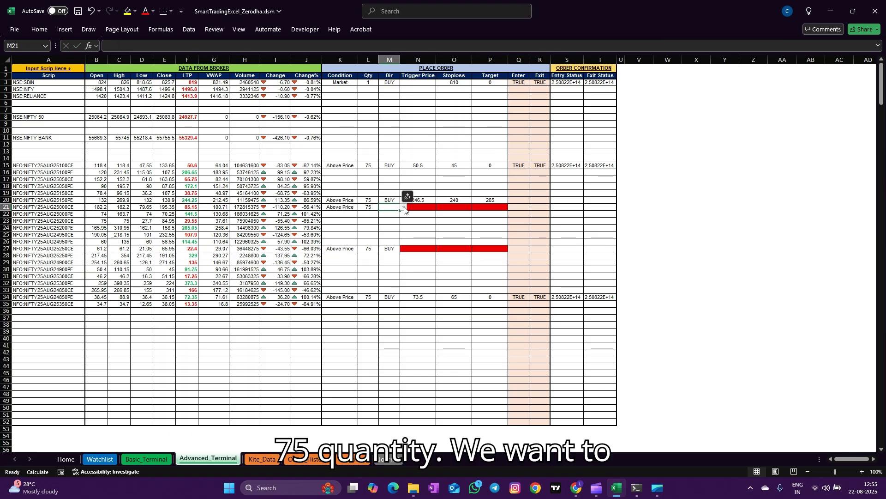
left_click(404, 210)
left_click(388, 214)
key("Tab")
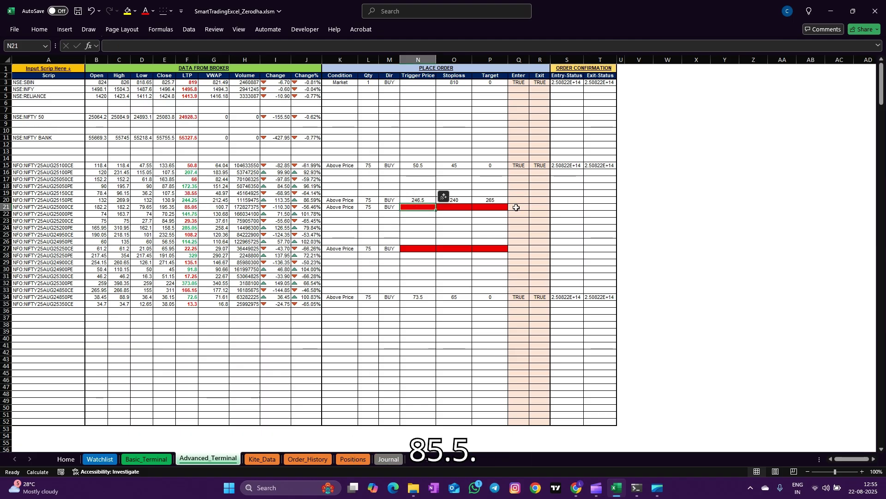
- Enter trigger 85.5, stoploss 80 and target 95 for row 21
type("85.5")
key("Tab")
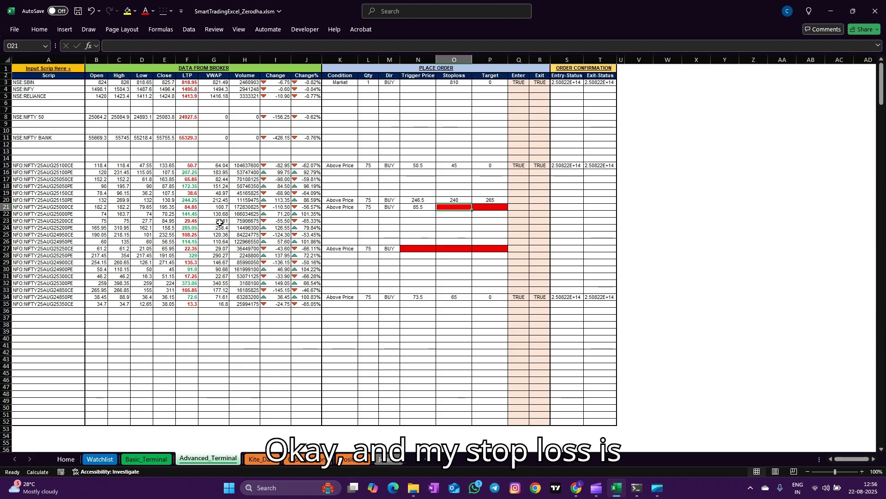
type("80")
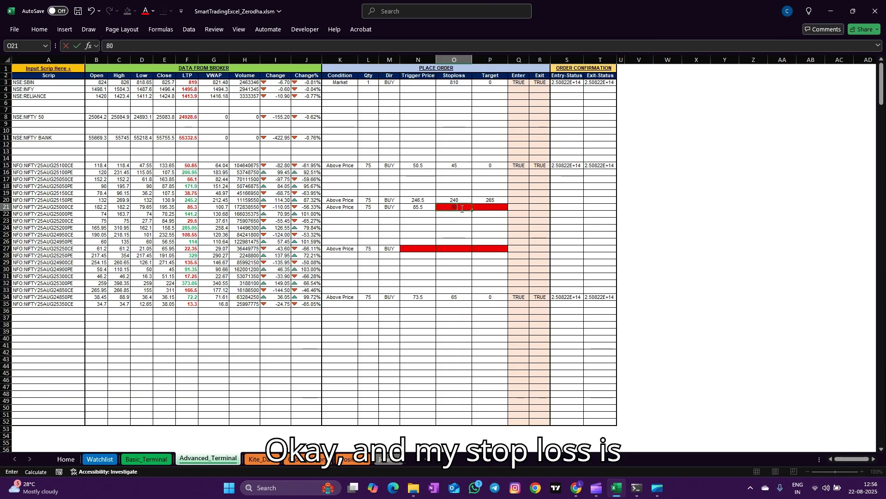
key("Tab")
type("95")
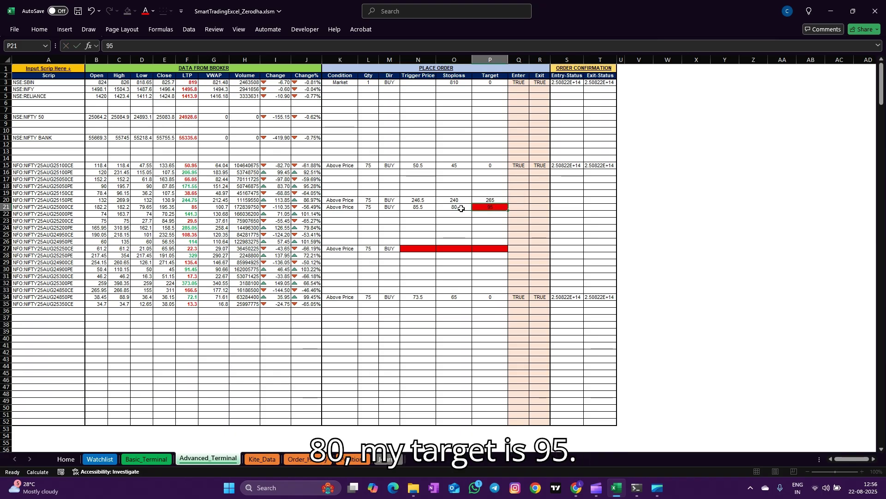
key("Tab")
- Watch row 20's live price in F20 cross the 246.5 trigger in N20
left_click_drag(347, 203, 490, 208)
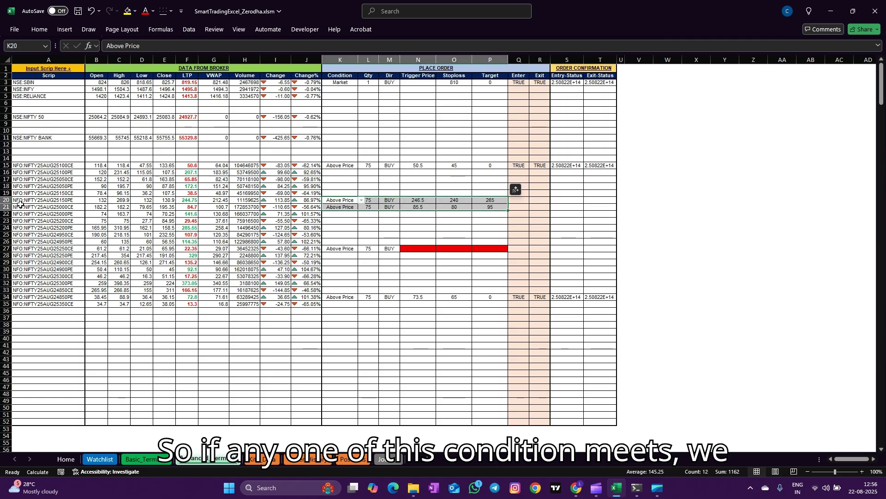
left_click_drag(21, 204, 481, 205)
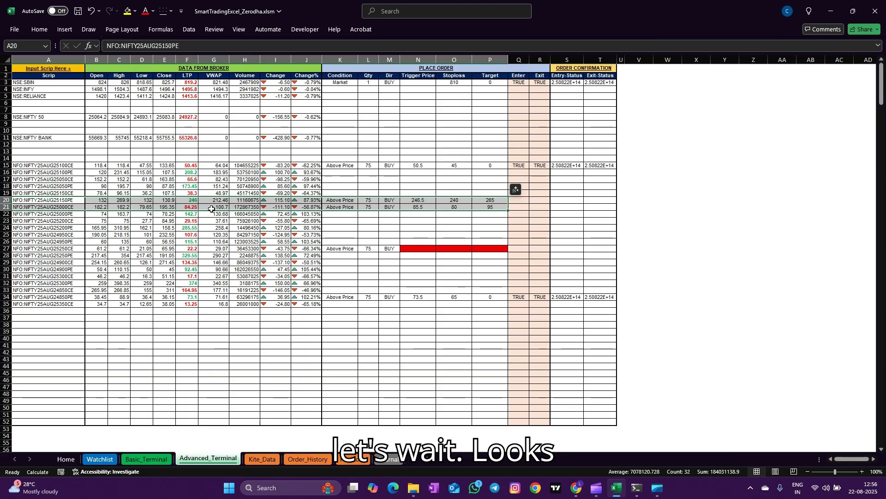
left_click(196, 201)
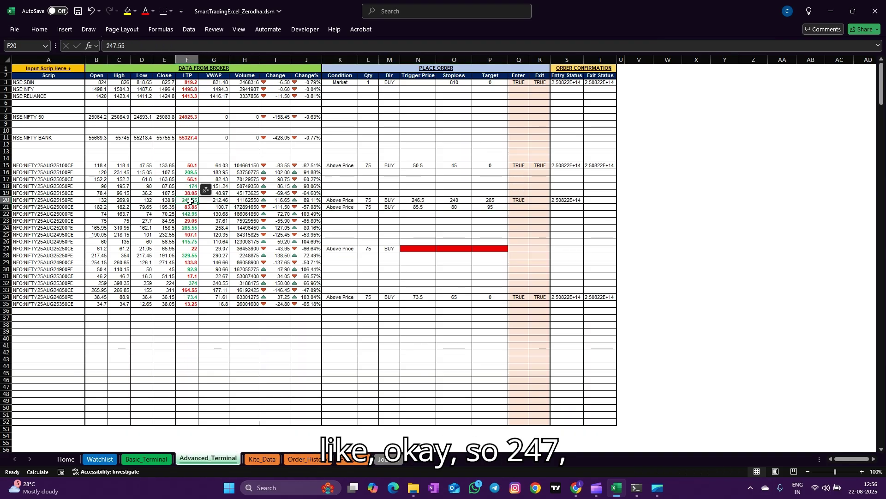
left_click(421, 201)
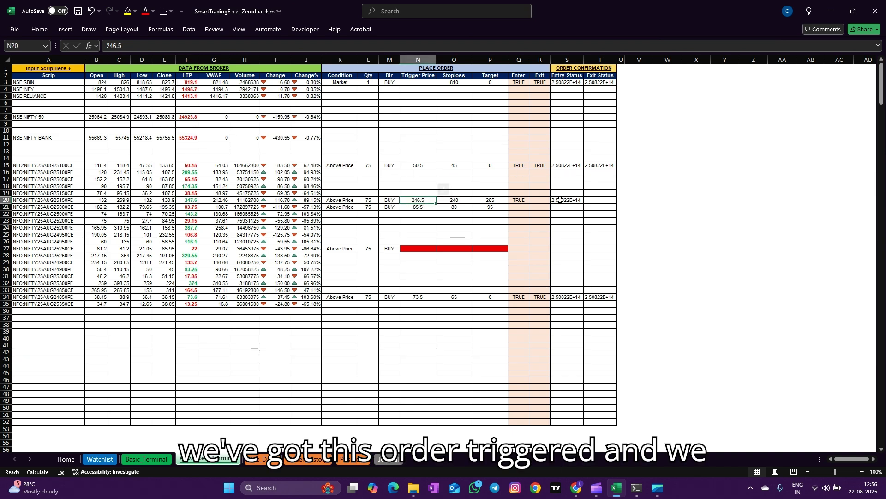
- Check the new NIFTY AUG 25150 PE position in Kite, then return to Excel
key("alt+Tab")
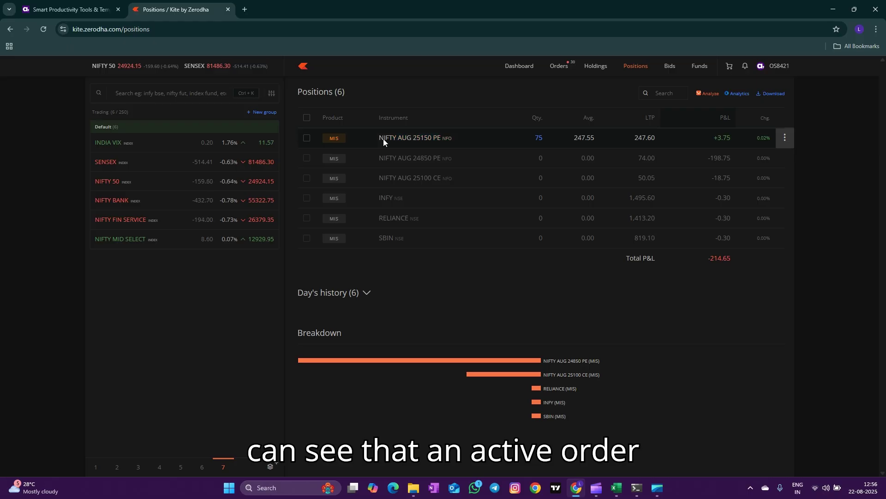
left_click_drag(383, 139, 755, 139)
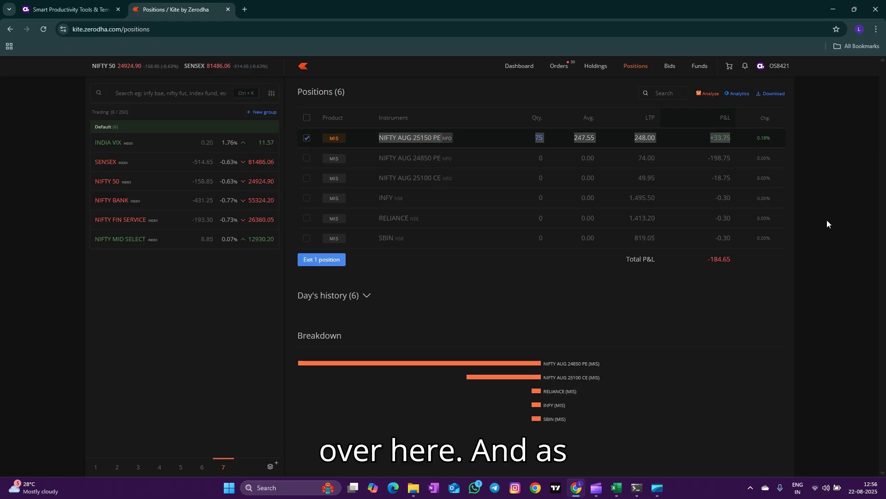
key("alt+Tab")
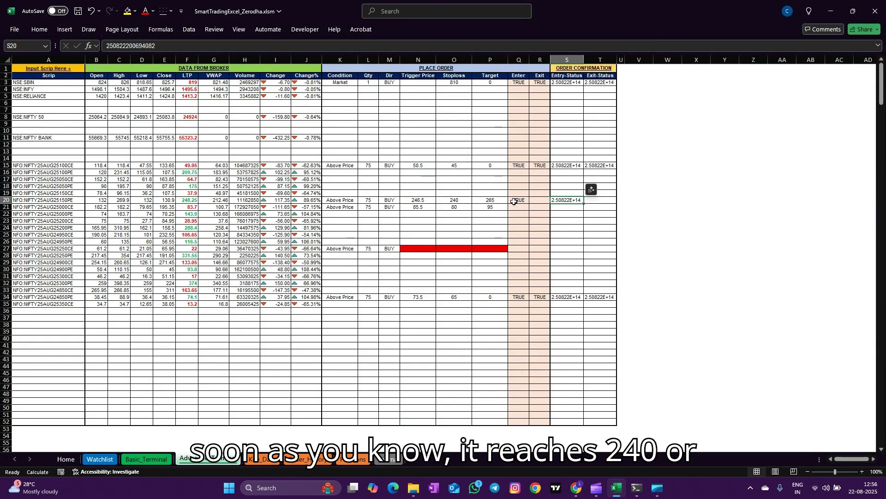
left_click(455, 200)
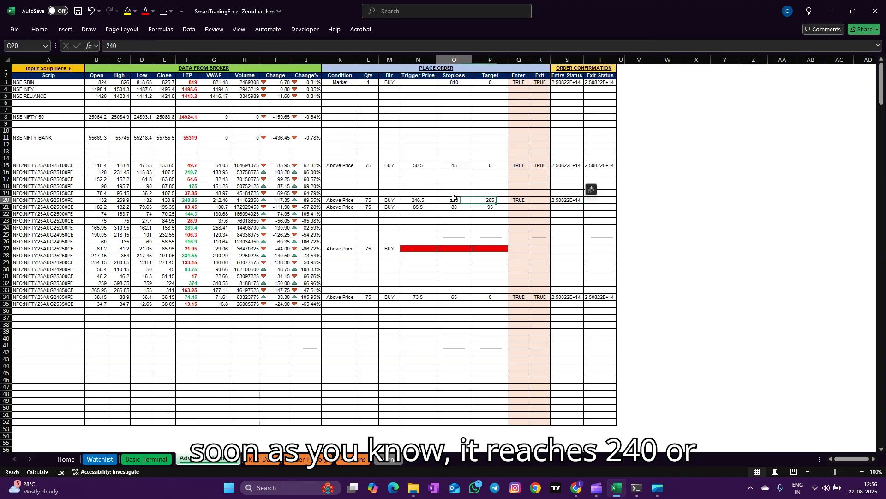
left_click(494, 201)
left_click(564, 200)
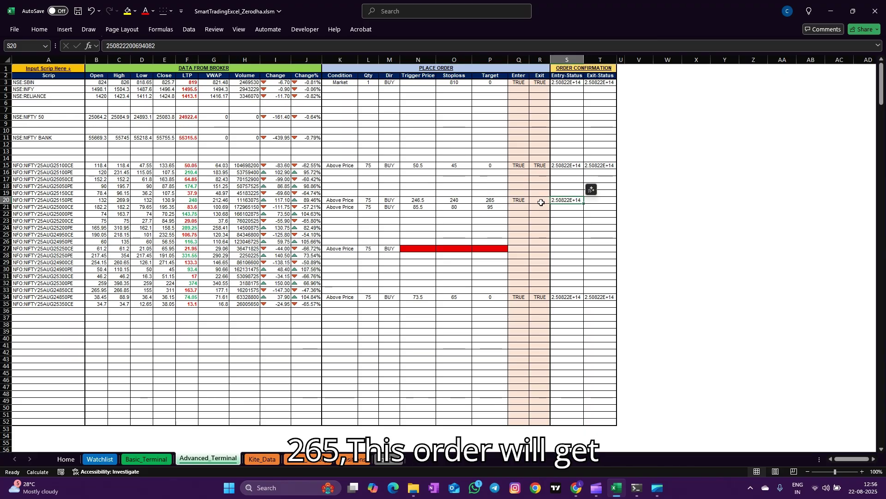
left_click(541, 199)
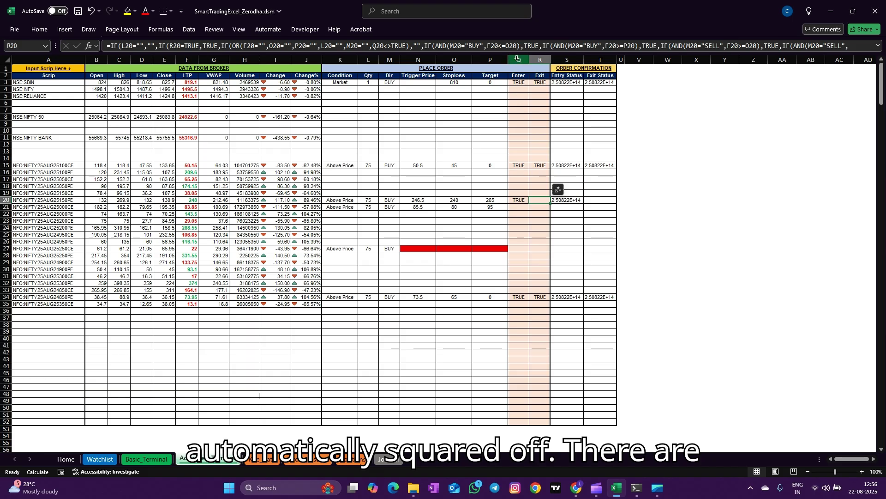
left_click_drag(519, 59, 535, 58)
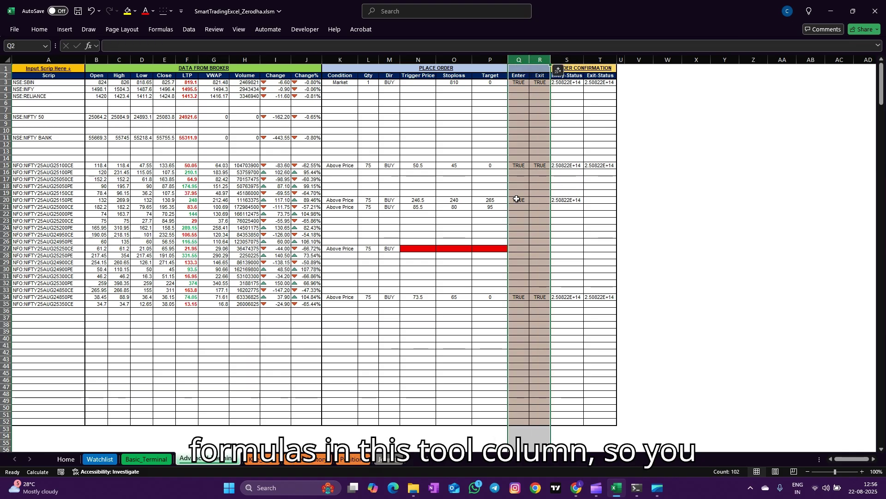
left_click(344, 202)
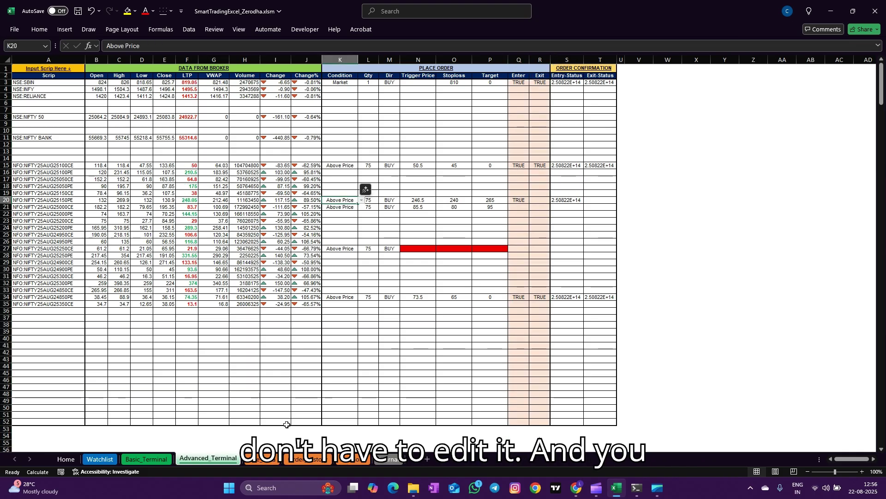
- Browse the Kite_Data, Order_History, Positions, Journal, Basic_Terminal and Advanced_Terminal sheets
left_click(269, 461)
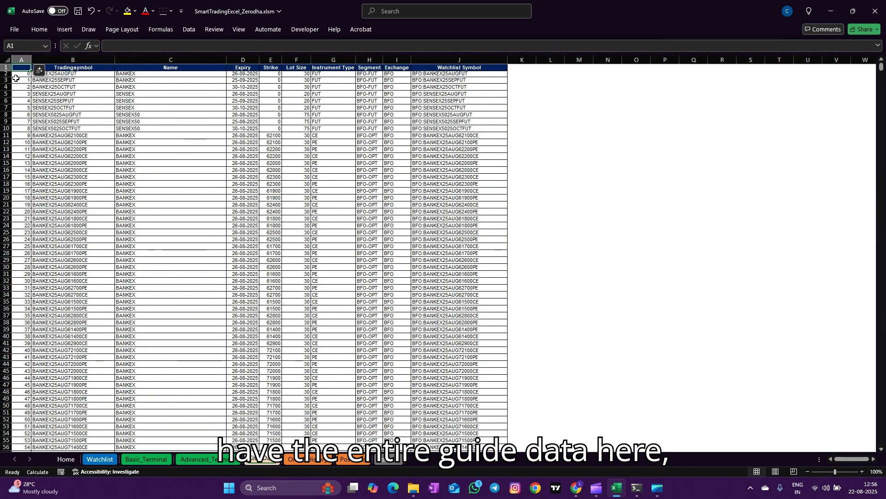
left_click(322, 461)
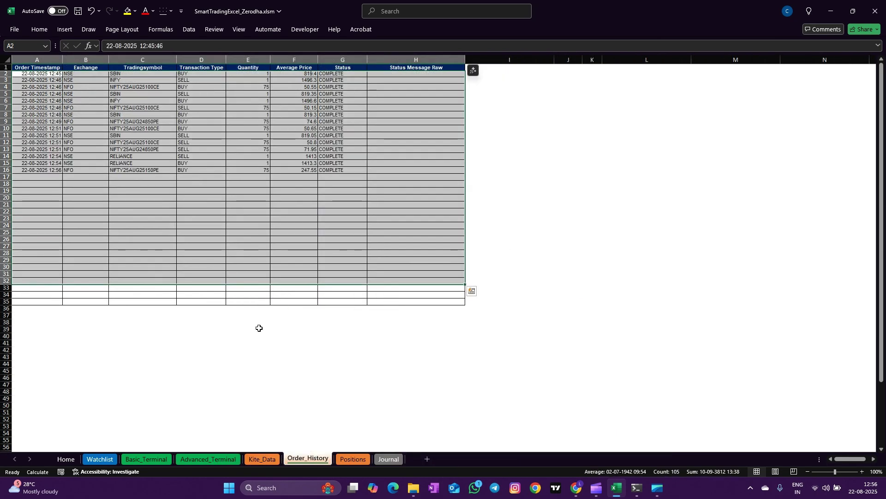
key("ctrl+Page_Down")
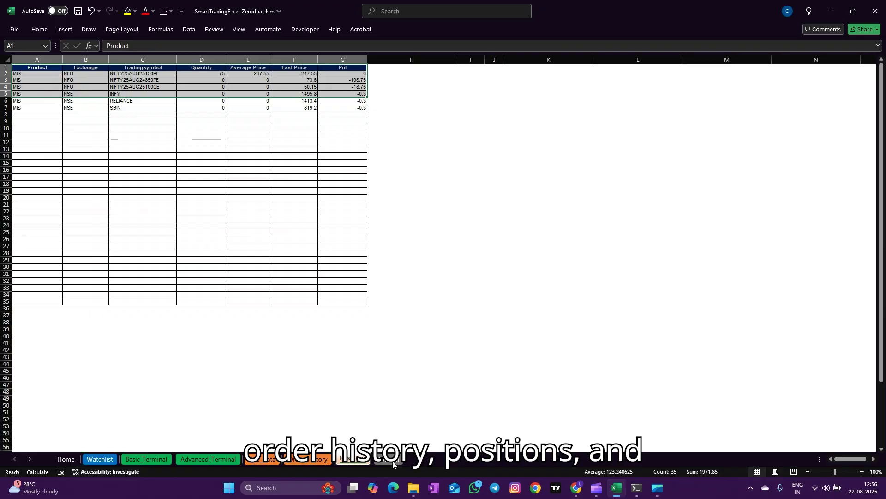
key("ctrl+Page_Down")
left_click(152, 457)
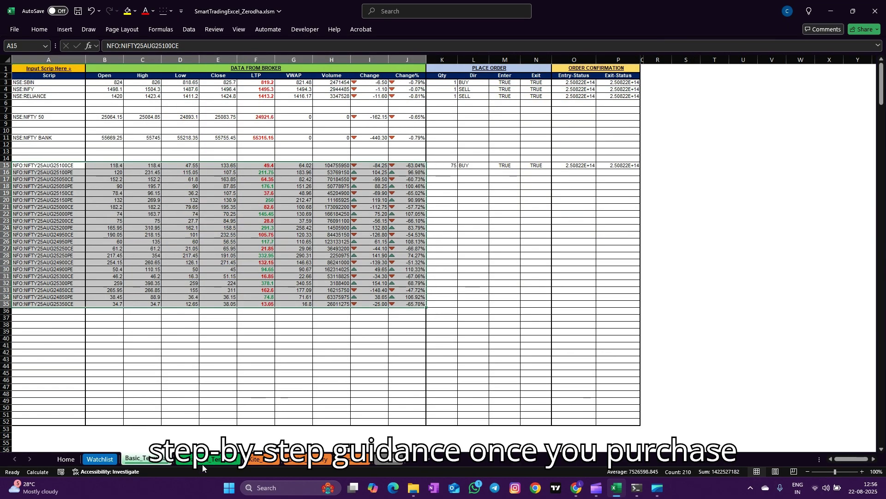
key("ctrl+Page_Down")
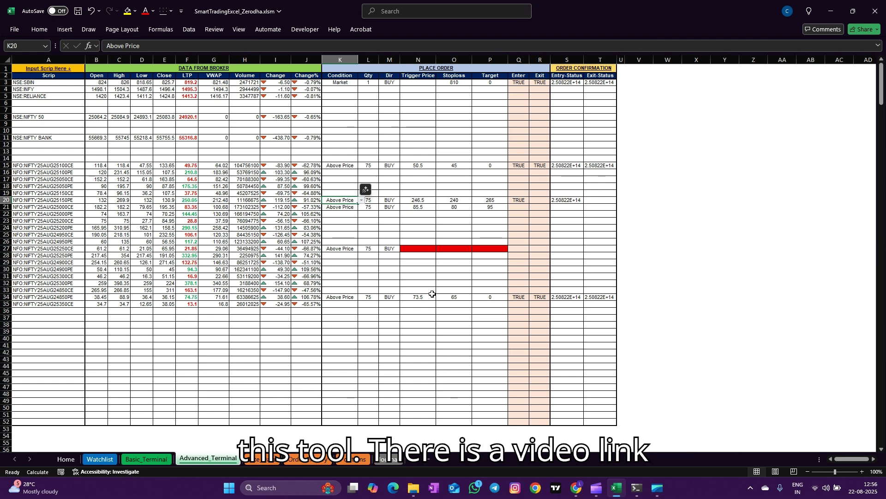
- Glance at the tutorial folder and automatly.tech site, then minimize the browser and Excel
left_click(412, 490)
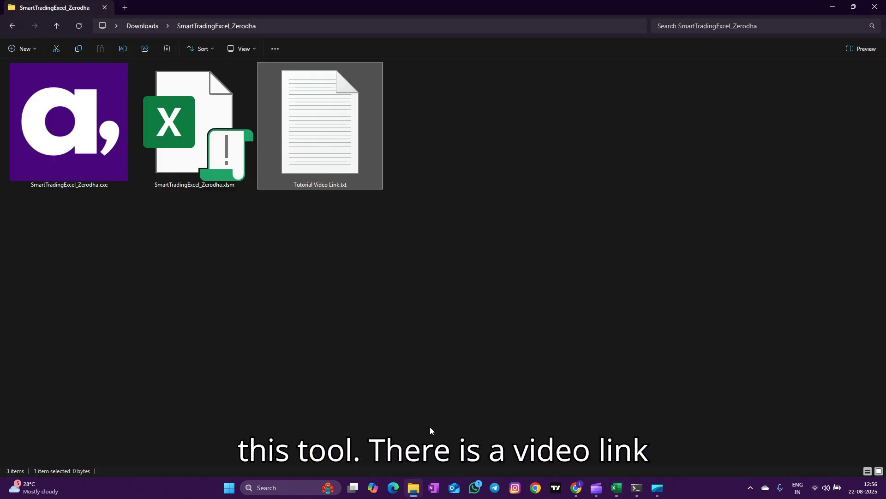
left_click(833, 7)
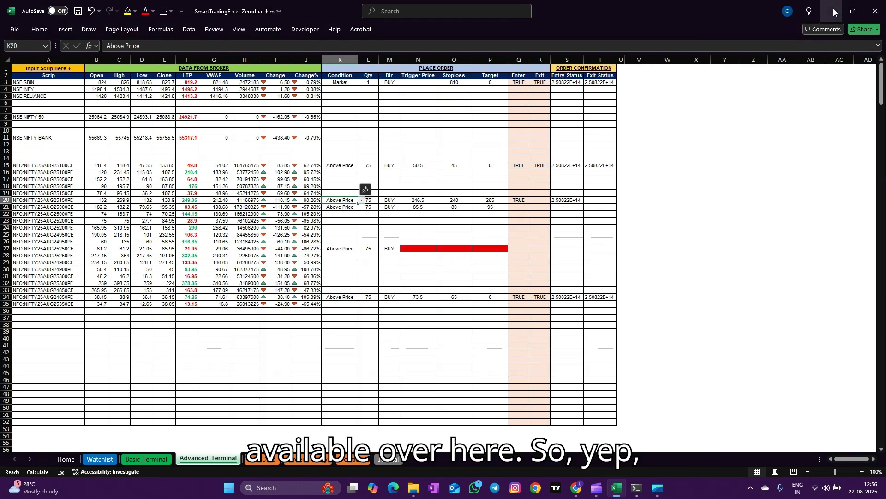
left_click(577, 488)
left_click(79, 10)
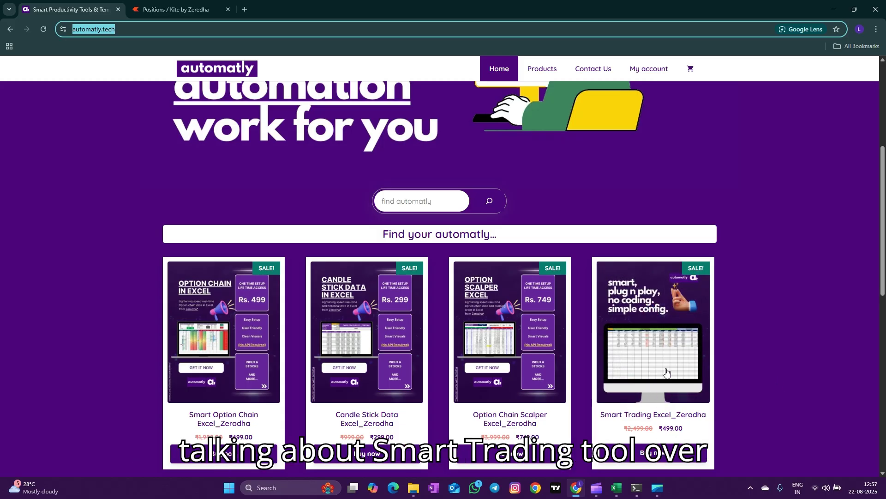
left_click(837, 10)
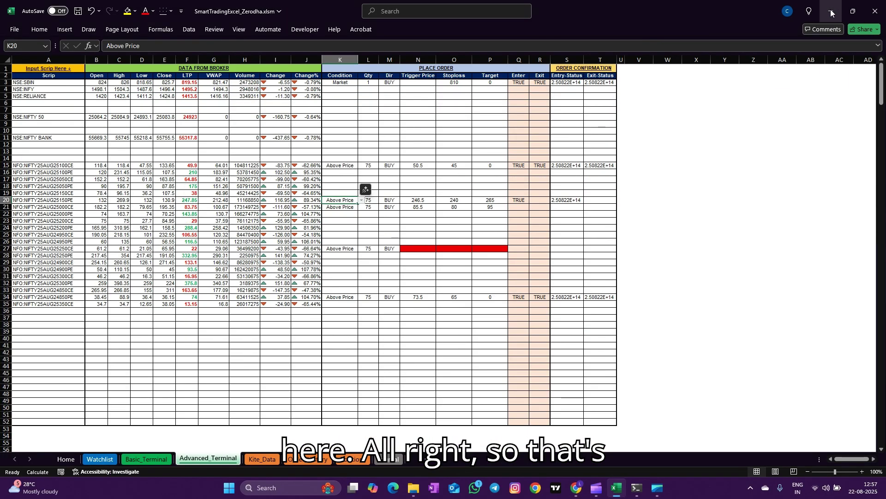
left_click(836, 10)
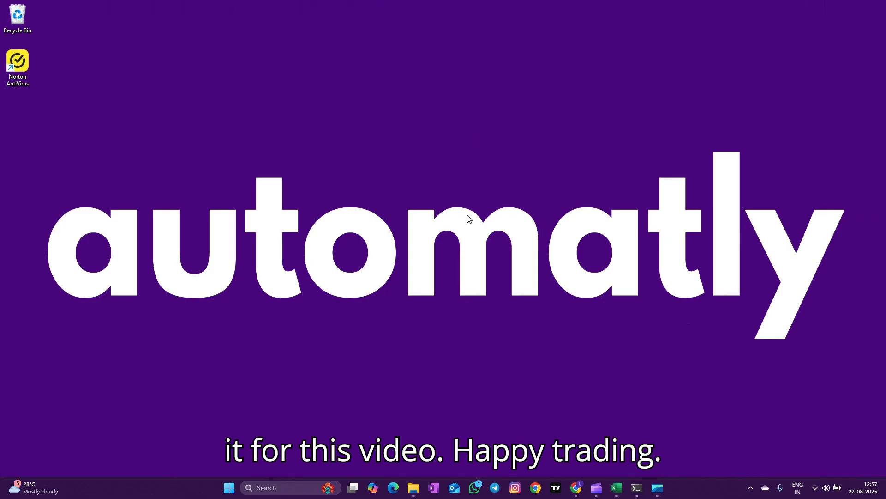